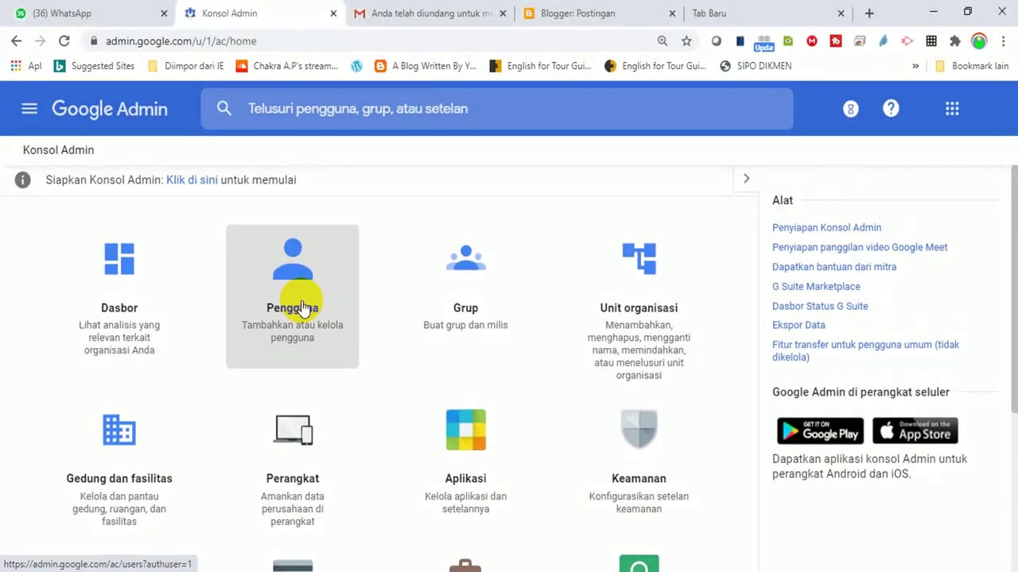
Open Pengguna and pass the Google Accounts password check so the users list loads
{"action": "left_click", "coordinate": [512, 306]}
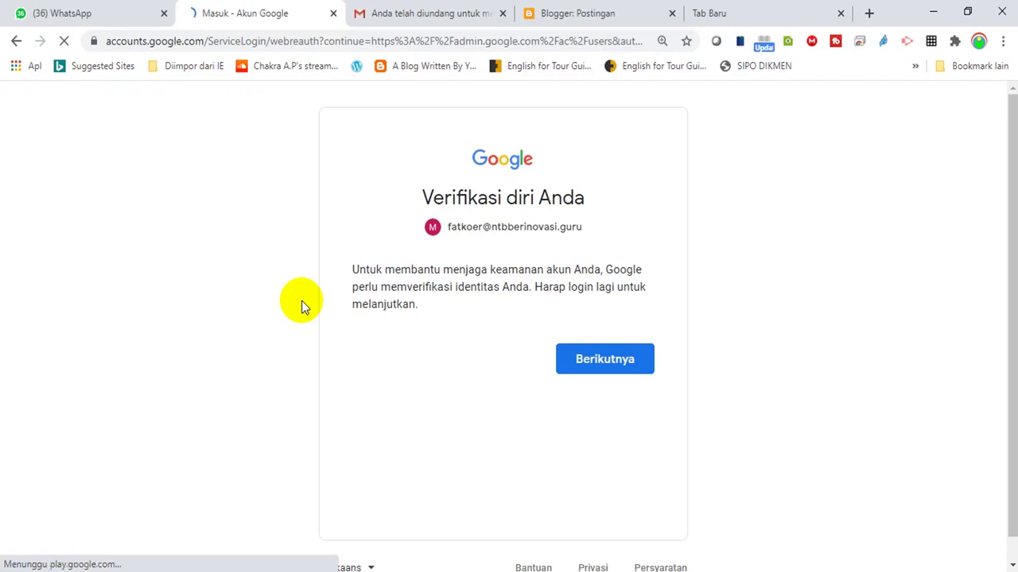
{"action": "left_click", "coordinate": [589, 366]}
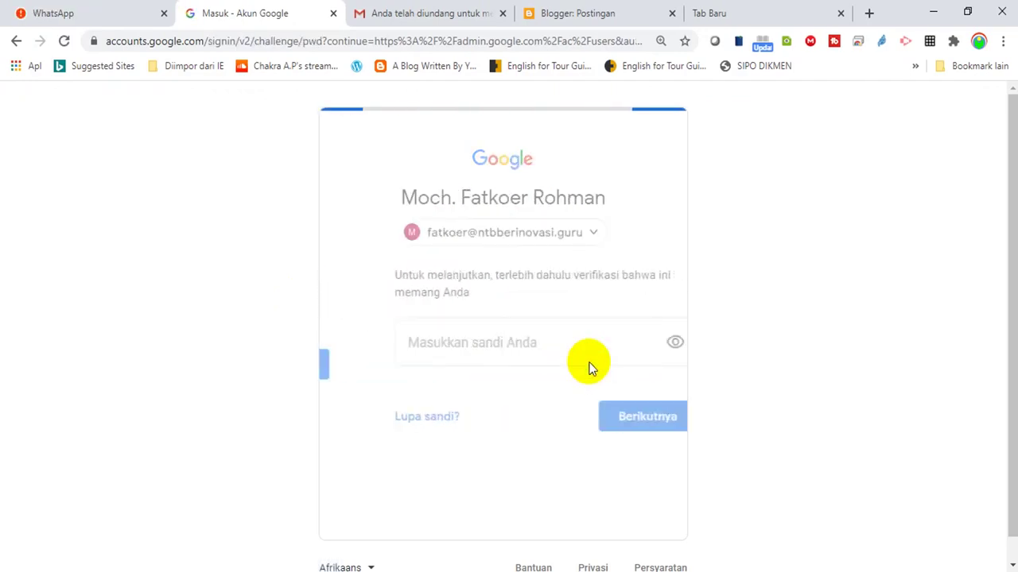
{"action": "type", "text": "******"}
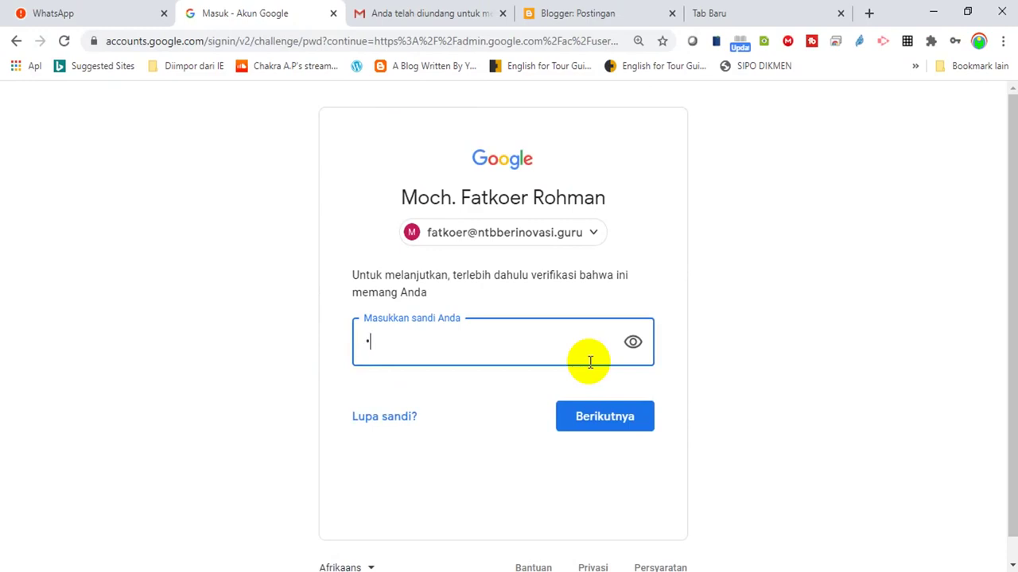
{"action": "type", "text": "***"}
{"action": "left_click", "coordinate": [596, 422]}
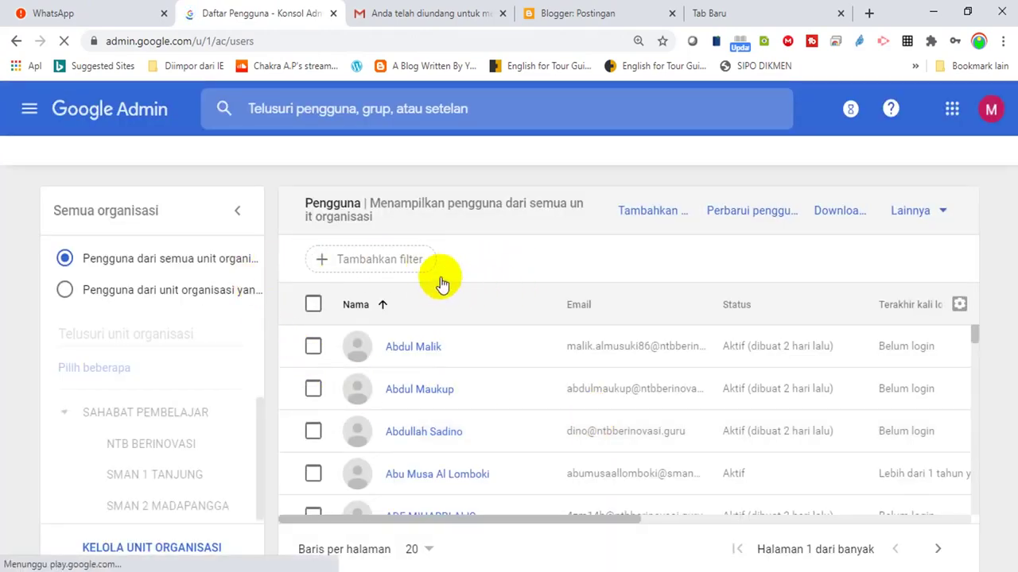
Open the 'Perbarui pengguna secara massal' bulk update dialog from the Users toolbar
{"action": "mouse_move", "coordinate": [573, 422]}
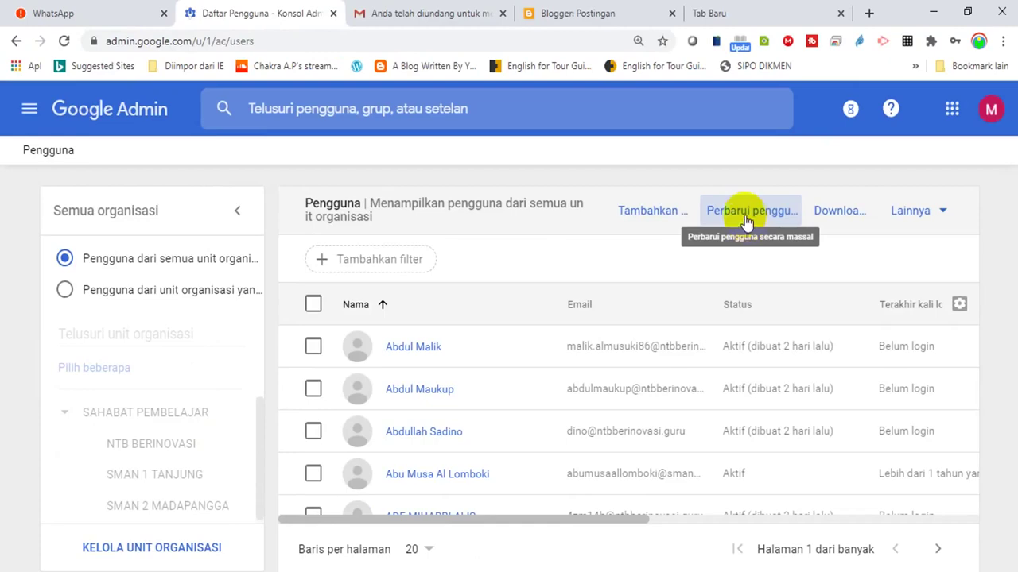
{"action": "left_click", "coordinate": [745, 217]}
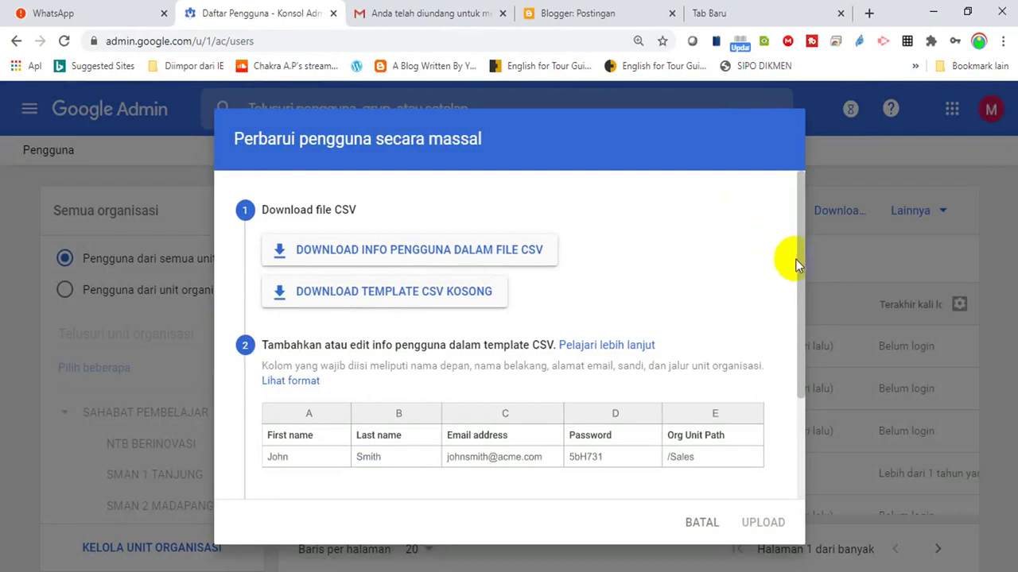
Download the blank CSV user template as users (4).csv and open it from the downloads bar
{"action": "left_click_drag", "start_coordinate": [798, 263], "coordinate": [796, 374]}
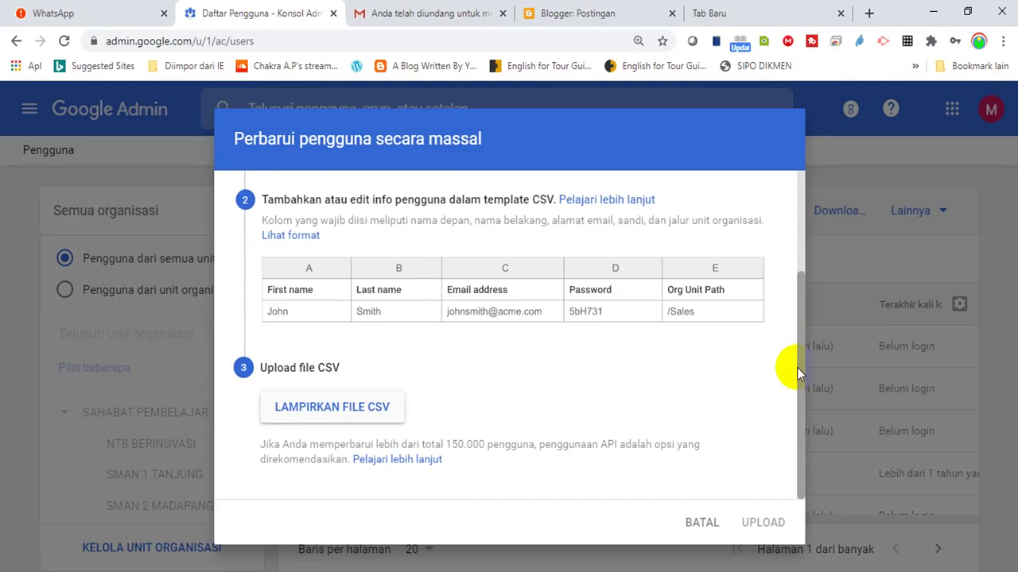
{"action": "left_click_drag", "start_coordinate": [797, 367], "coordinate": [795, 286]}
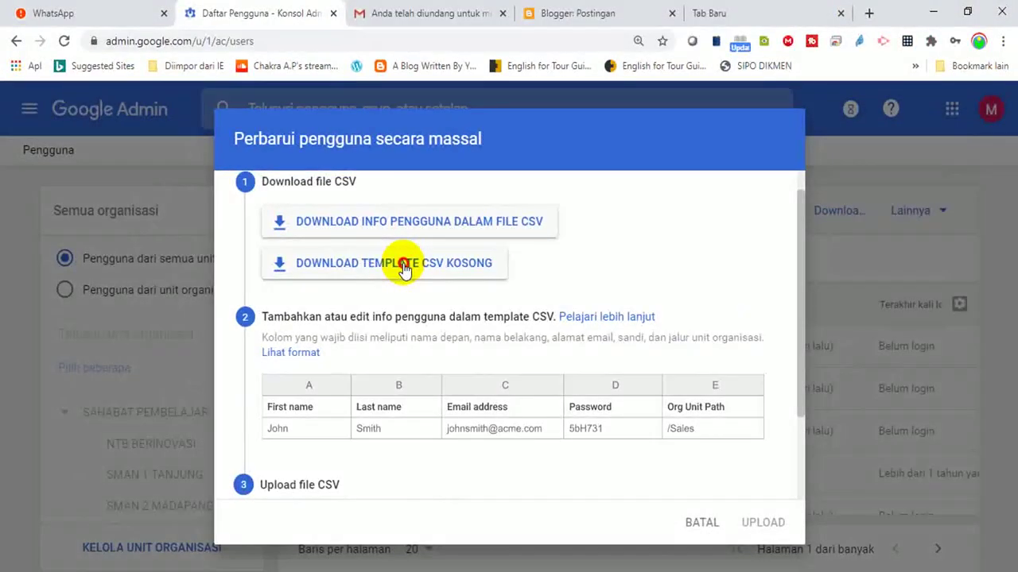
{"action": "left_click", "coordinate": [509, 292]}
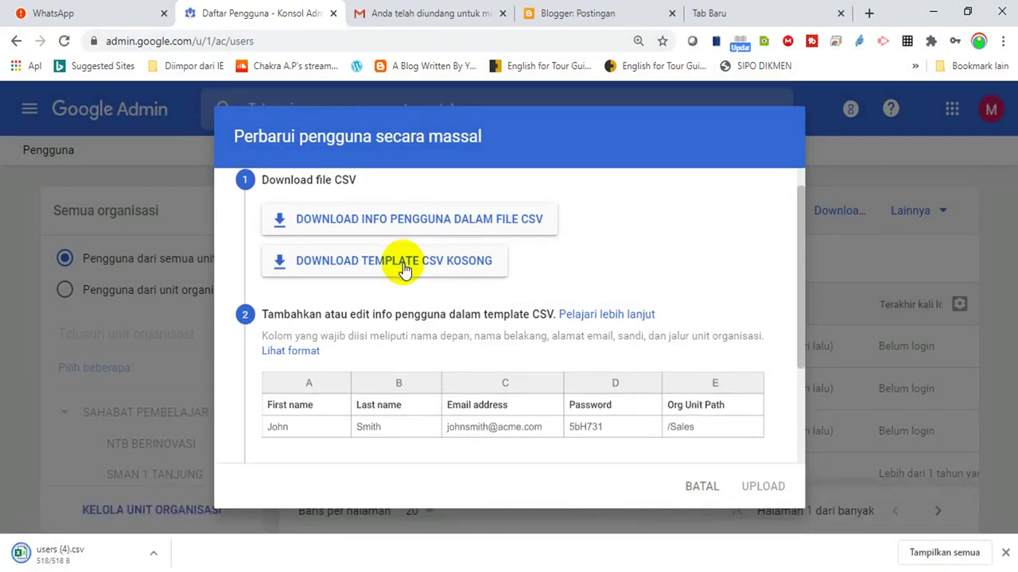
{"action": "left_click", "coordinate": [57, 557]}
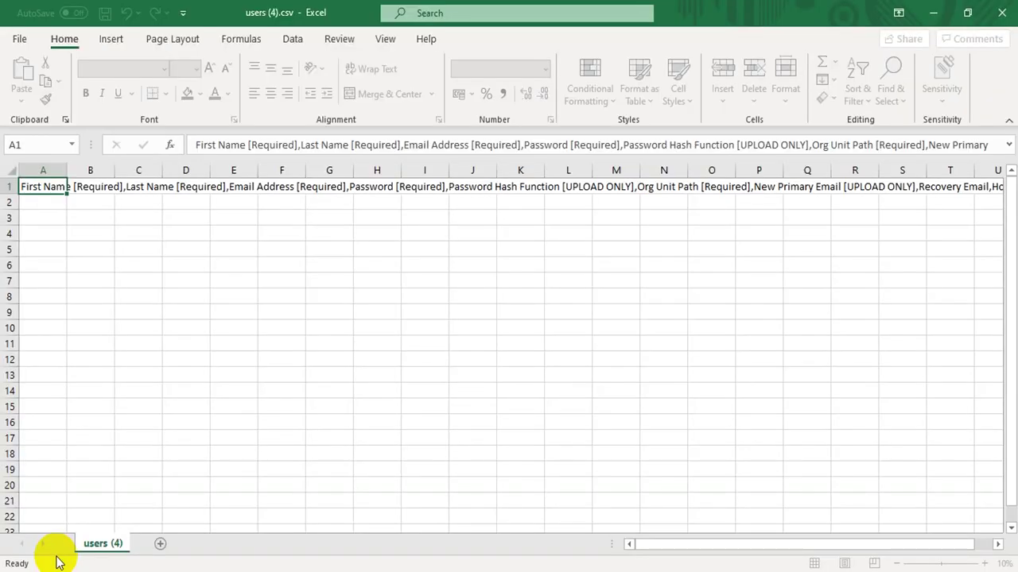
{"action": "left_click", "coordinate": [93, 208]}
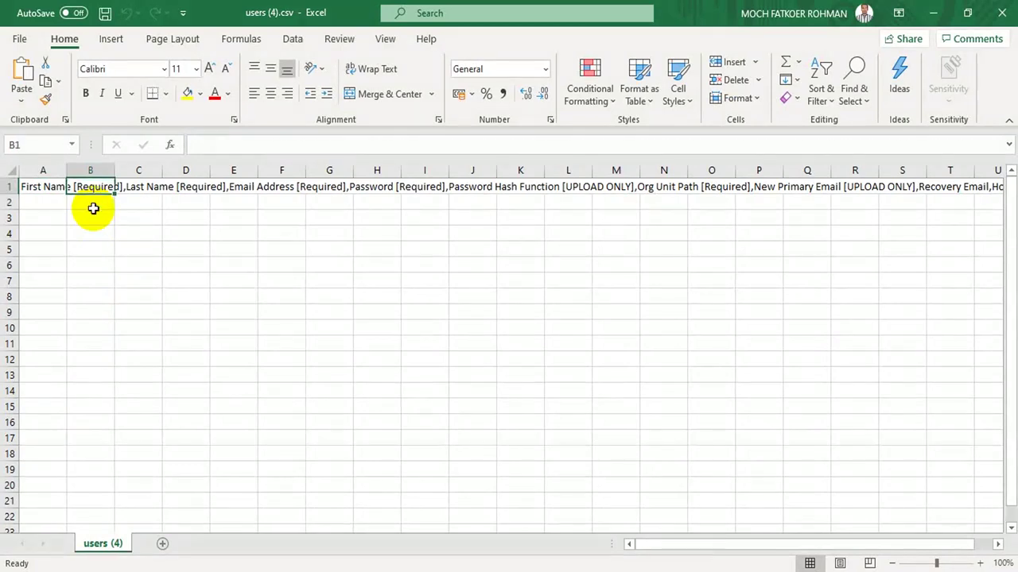
{"action": "key", "text": "ctrl+Home"}
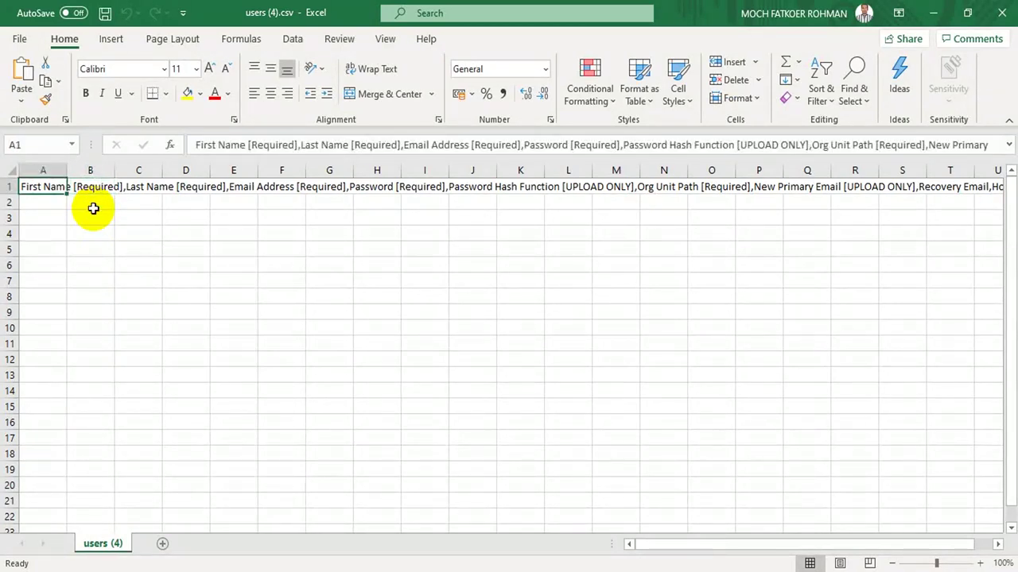
{"action": "key", "text": "Right"}
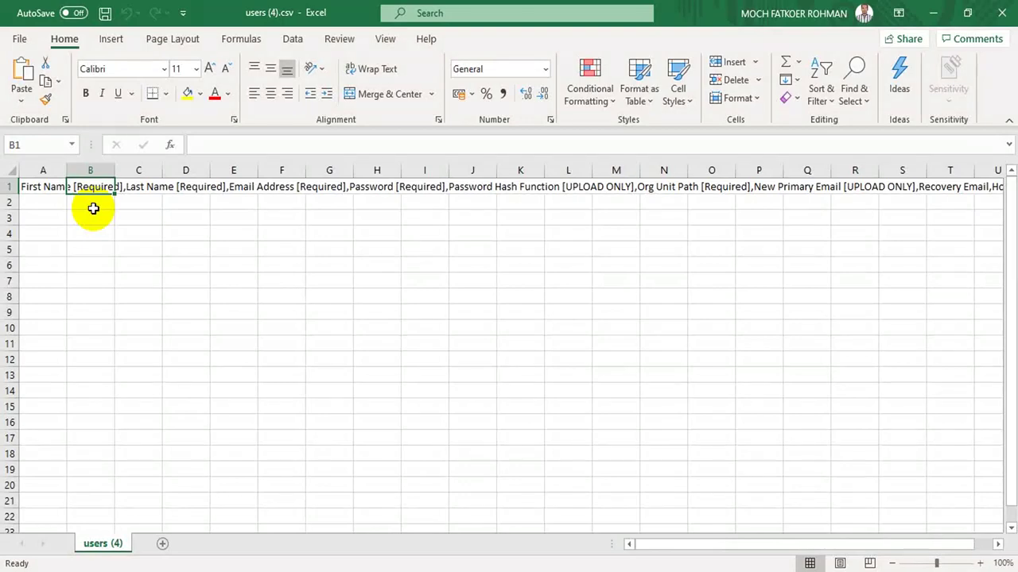
{"action": "key", "text": "Left"}
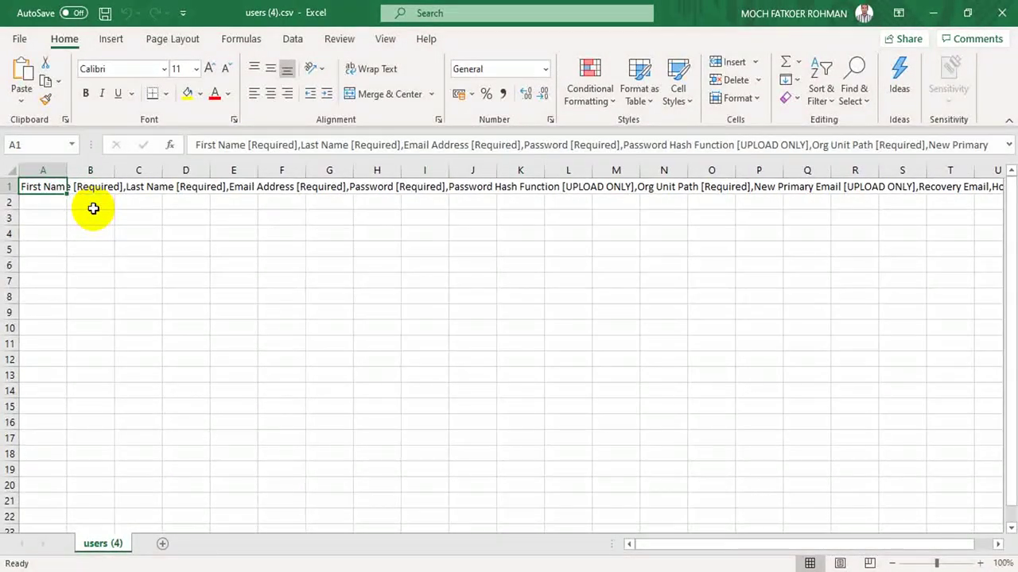
{"action": "key", "text": "Right"}
{"action": "key", "text": "Right"}
{"action": "key", "text": "Left"}
{"action": "key", "text": "Left"}
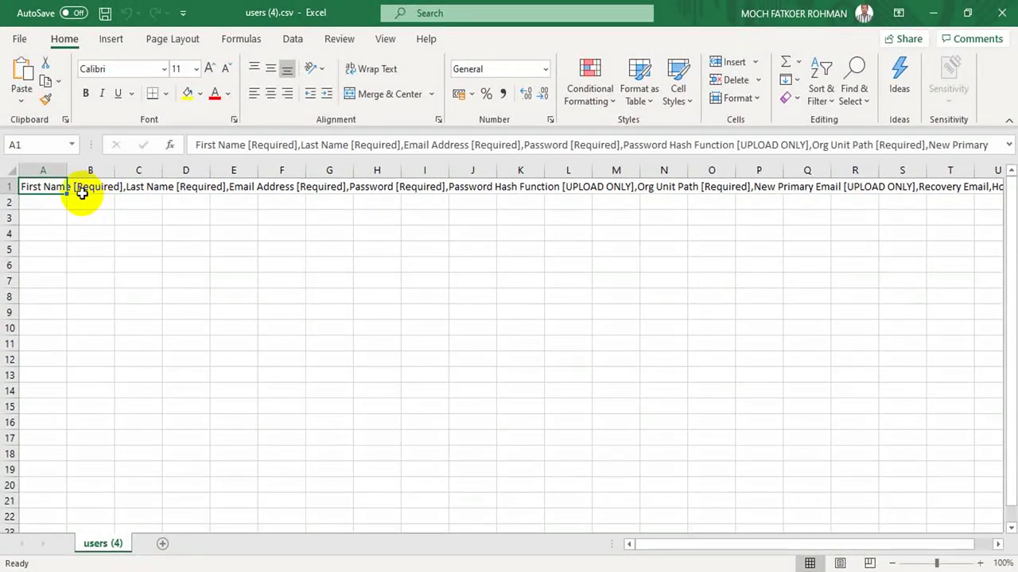
{"action": "key", "text": "Right"}
{"action": "key", "text": "Right"}
{"action": "key", "text": "Right"}
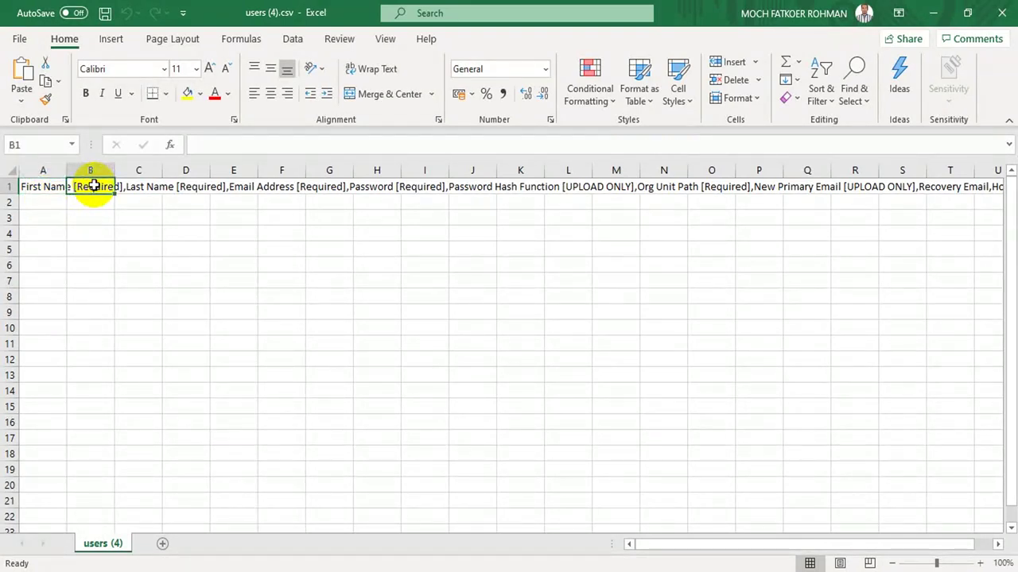
{"action": "key", "text": "Right"}
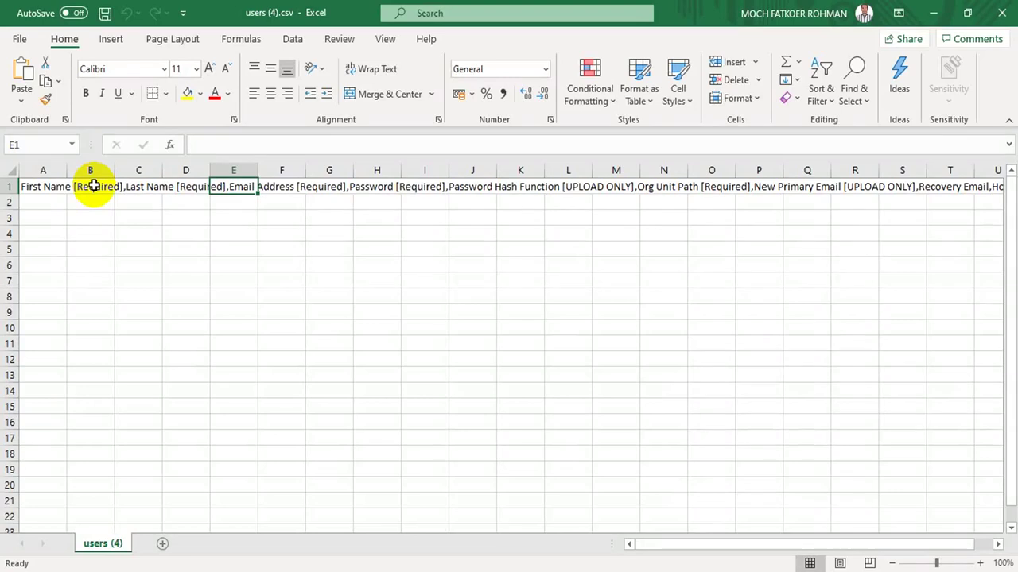
{"action": "key", "text": "Left"}
{"action": "key", "text": "Left"}
{"action": "key", "text": "Left"}
{"action": "key", "text": "Left"}
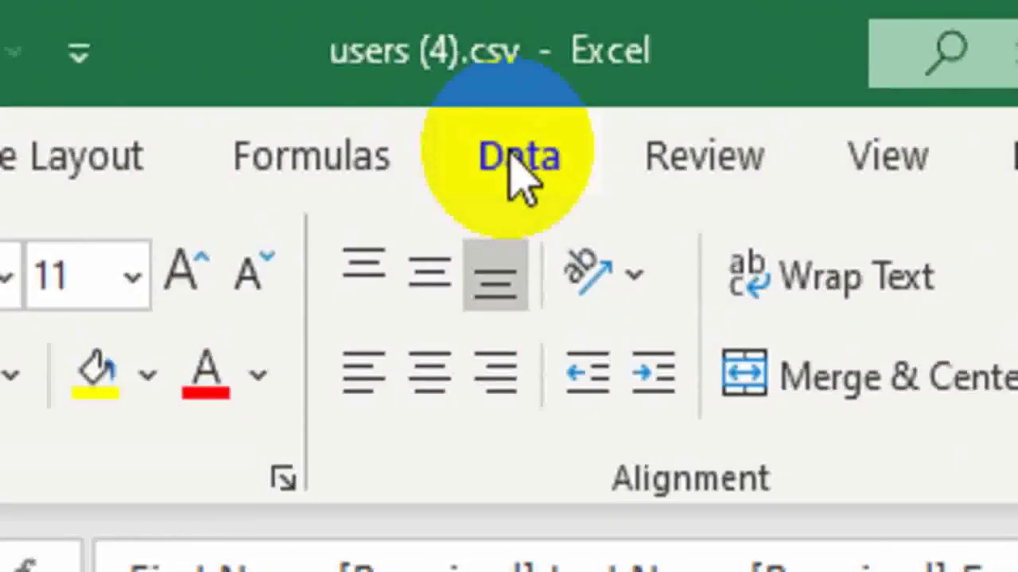
Import users (4).csv via Data > From Text/CSV with the Comma delimiter and load it
{"action": "left_click", "coordinate": [291, 38]}
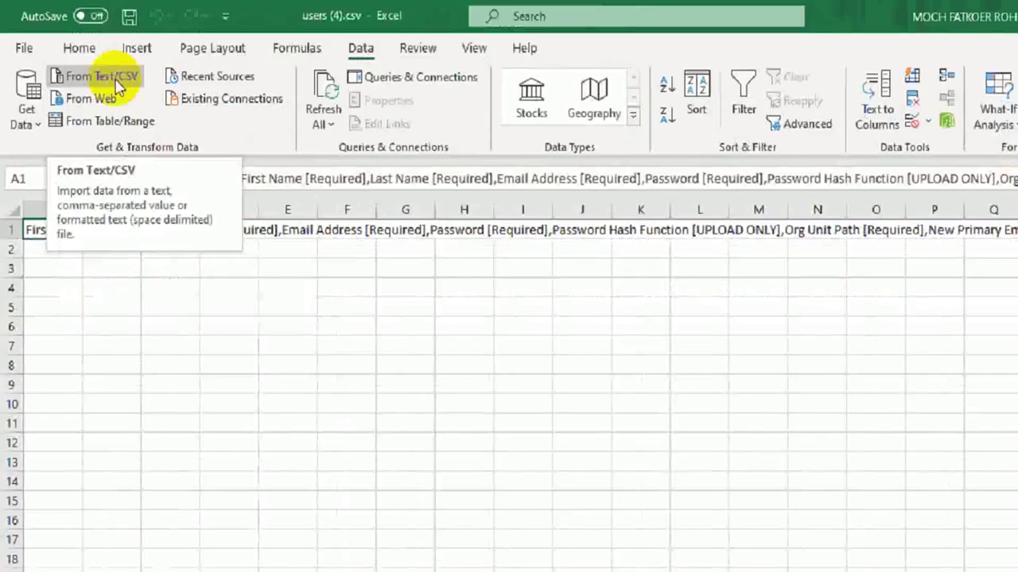
{"action": "left_click", "coordinate": [375, 259]}
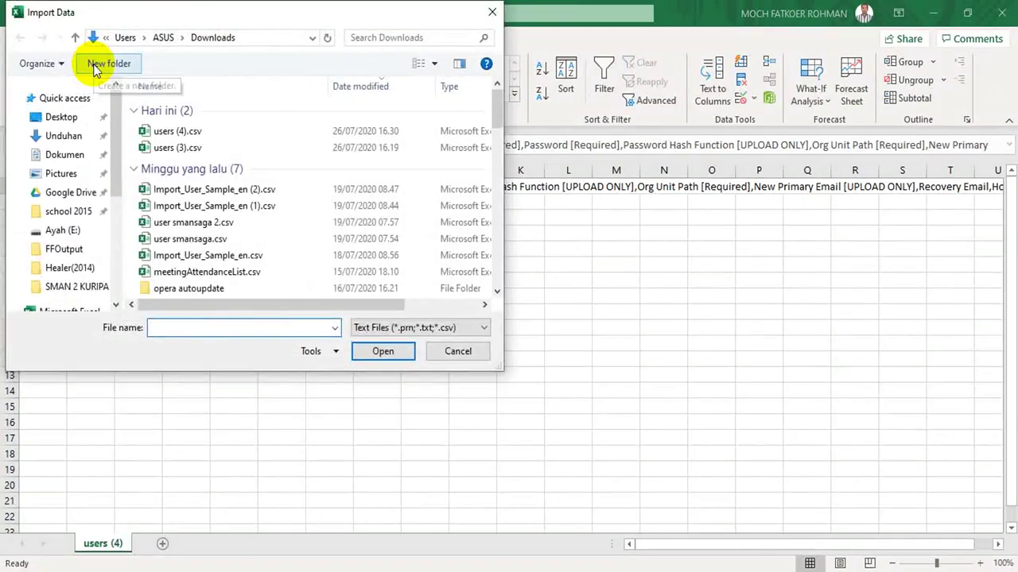
{"action": "left_click", "coordinate": [181, 133]}
{"action": "double_click", "coordinate": [181, 133]}
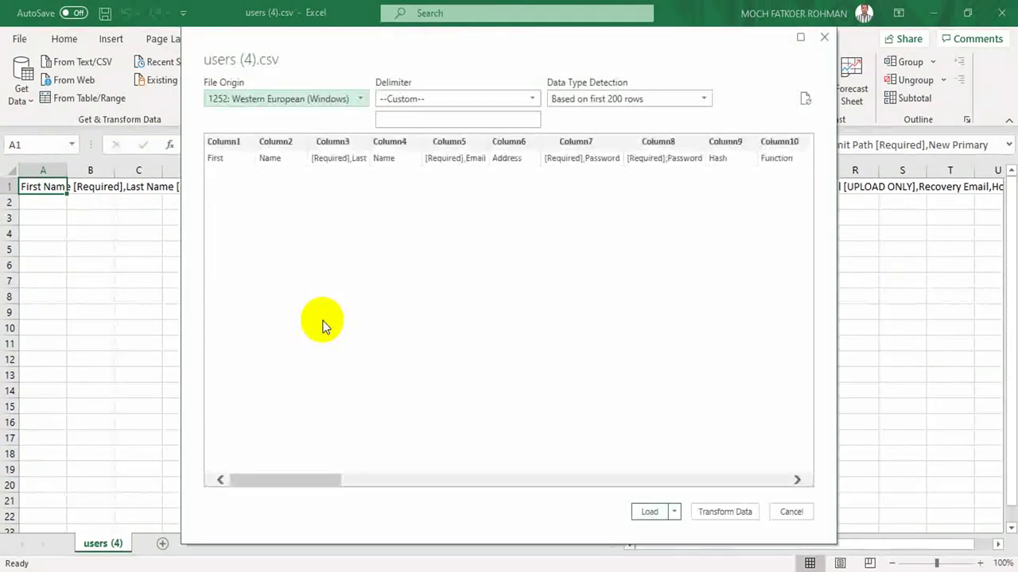
{"action": "left_click", "coordinate": [532, 98]}
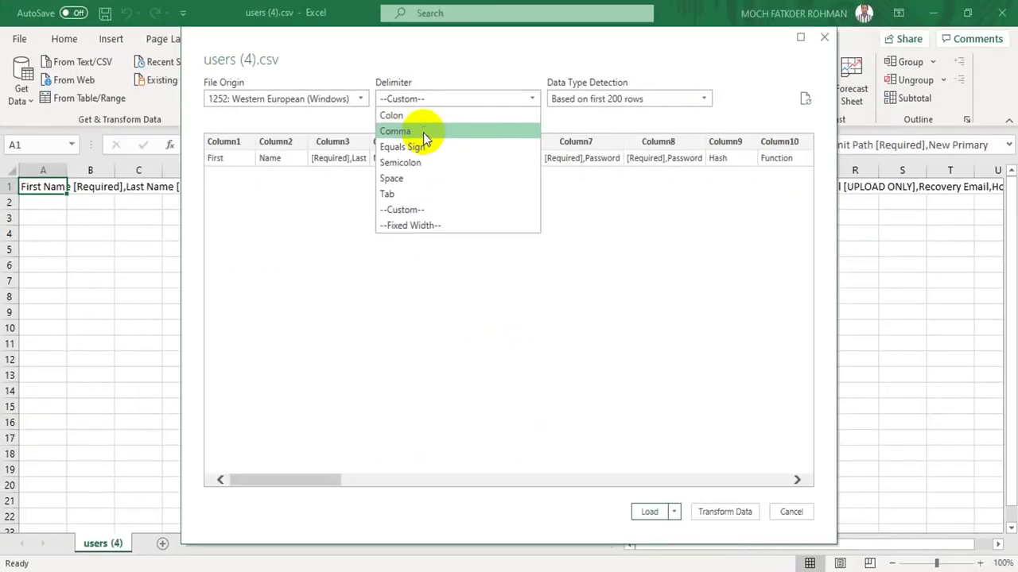
{"action": "left_click", "coordinate": [423, 132]}
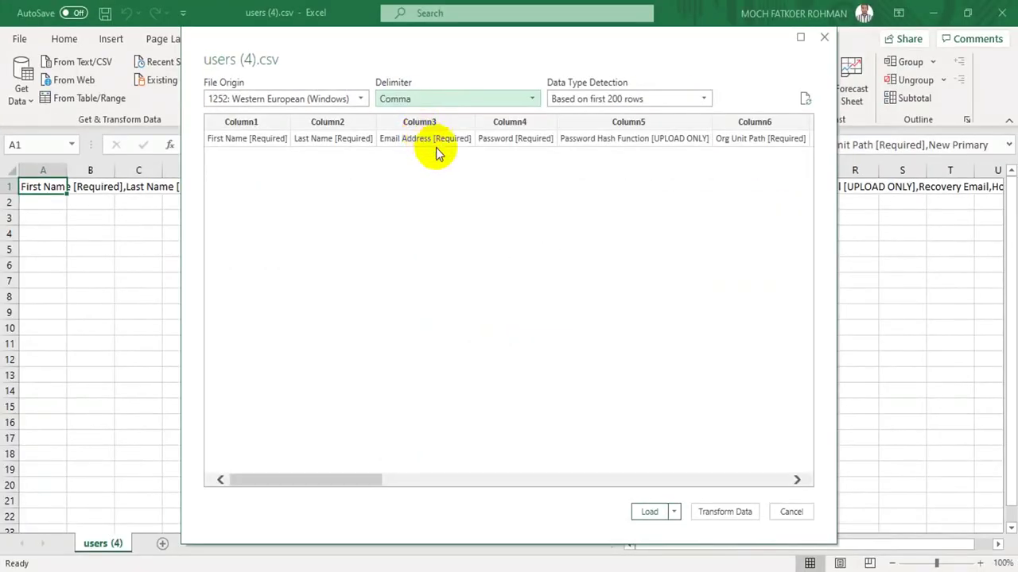
{"action": "left_click", "coordinate": [648, 512]}
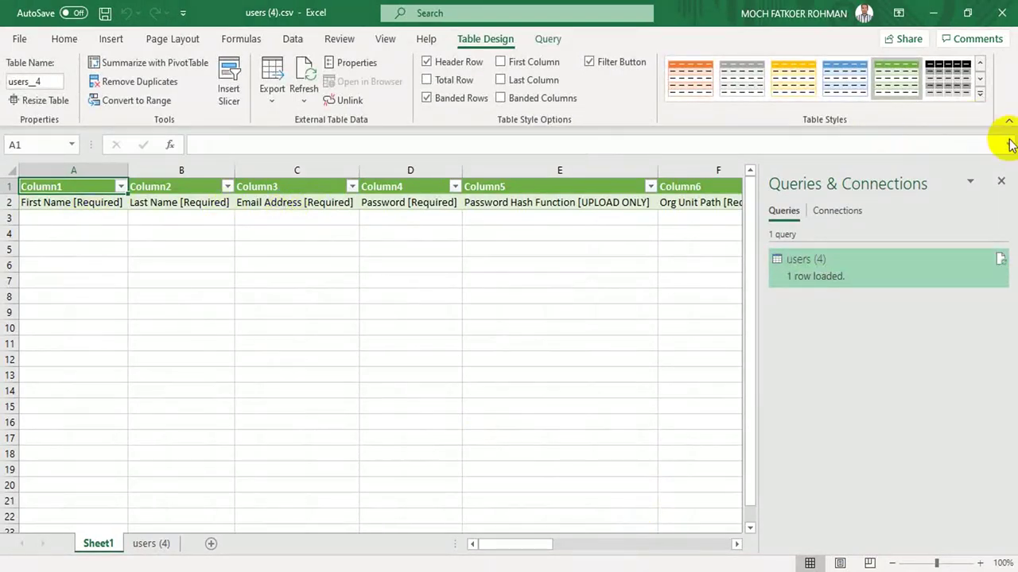
{"action": "left_click", "coordinate": [1001, 182]}
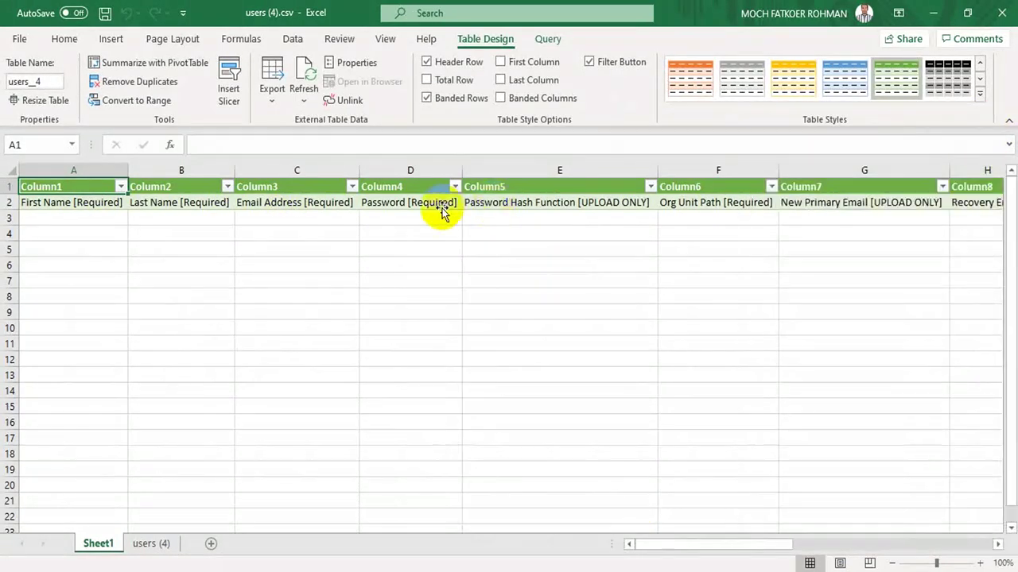
{"action": "left_click_drag", "start_coordinate": [700, 544], "coordinate": [905, 518]}
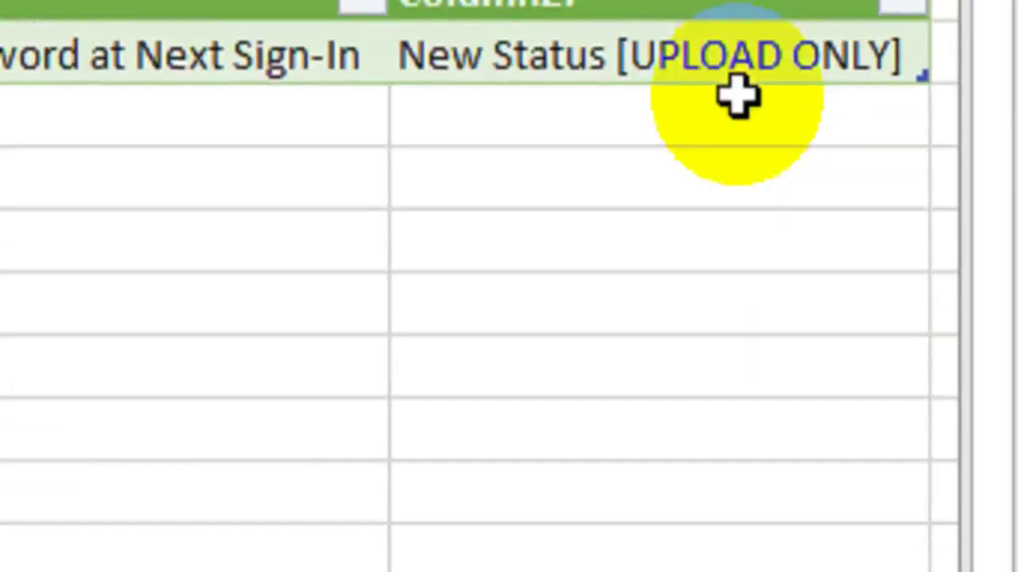
{"action": "left_click", "coordinate": [937, 174]}
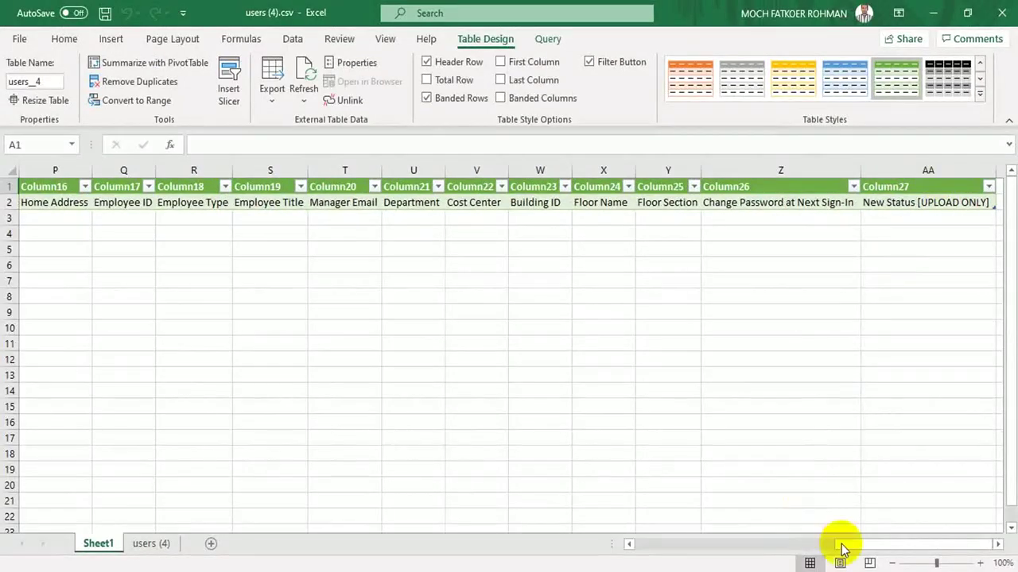
{"action": "left_click_drag", "start_coordinate": [865, 547], "coordinate": [369, 494]}
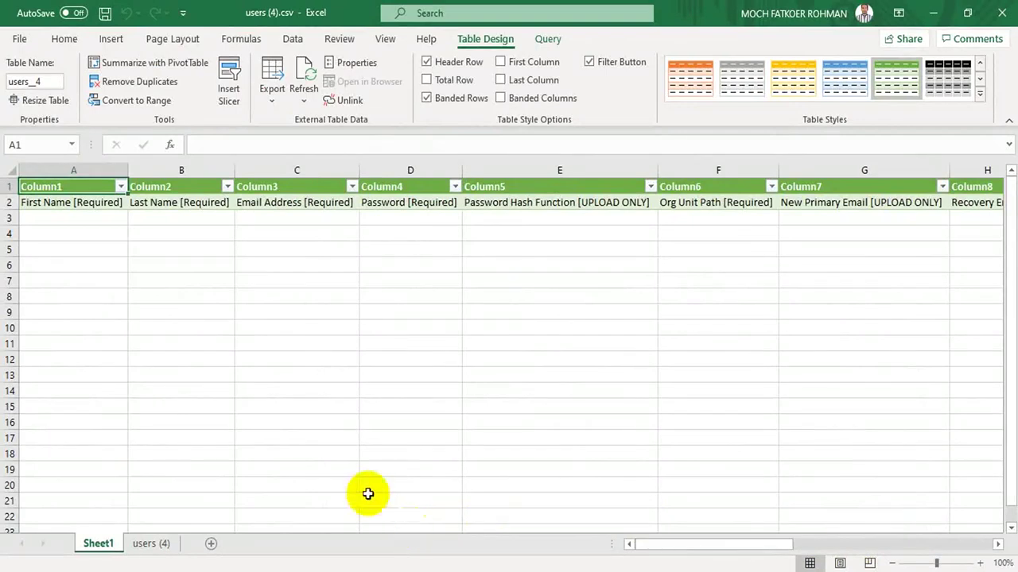
{"action": "left_click", "coordinate": [47, 220]}
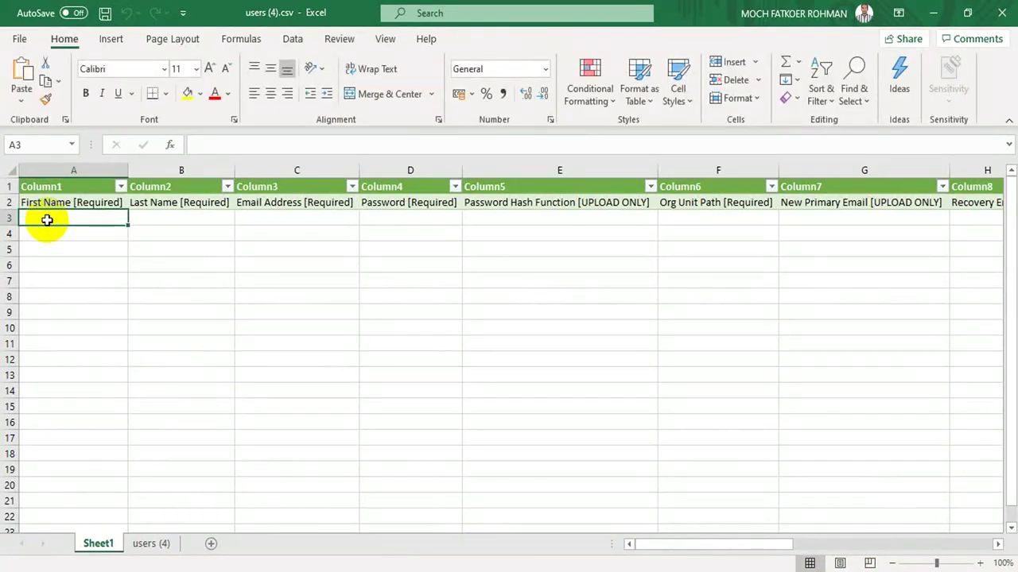
{"action": "key", "text": "Up"}
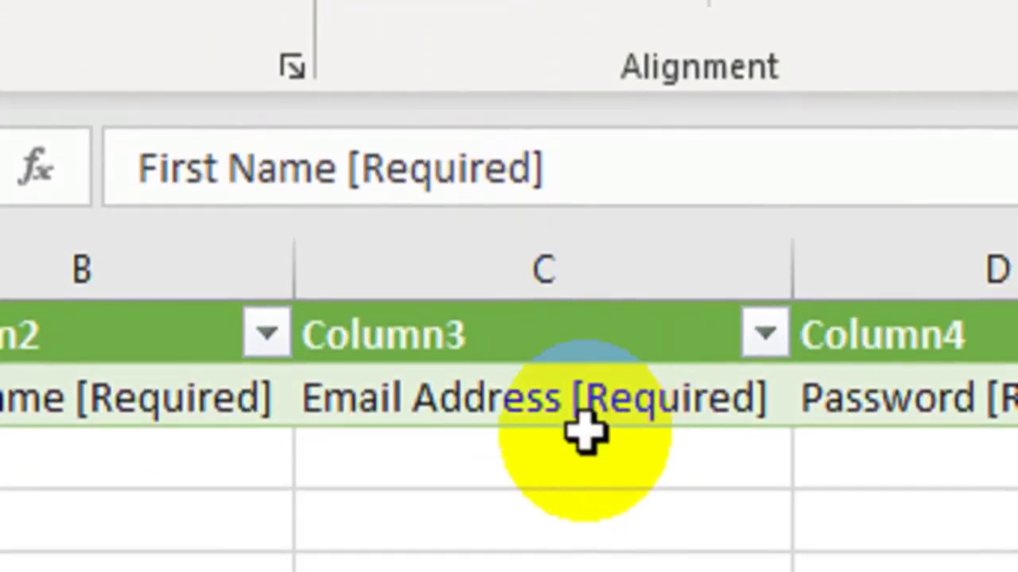
{"action": "left_click", "coordinate": [574, 485]}
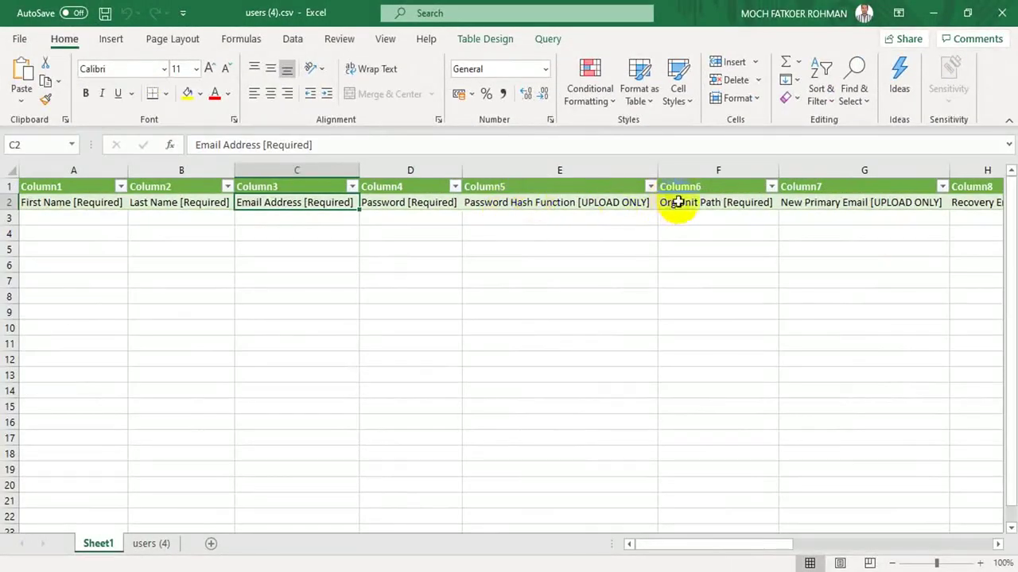
{"action": "left_click", "coordinate": [703, 205]}
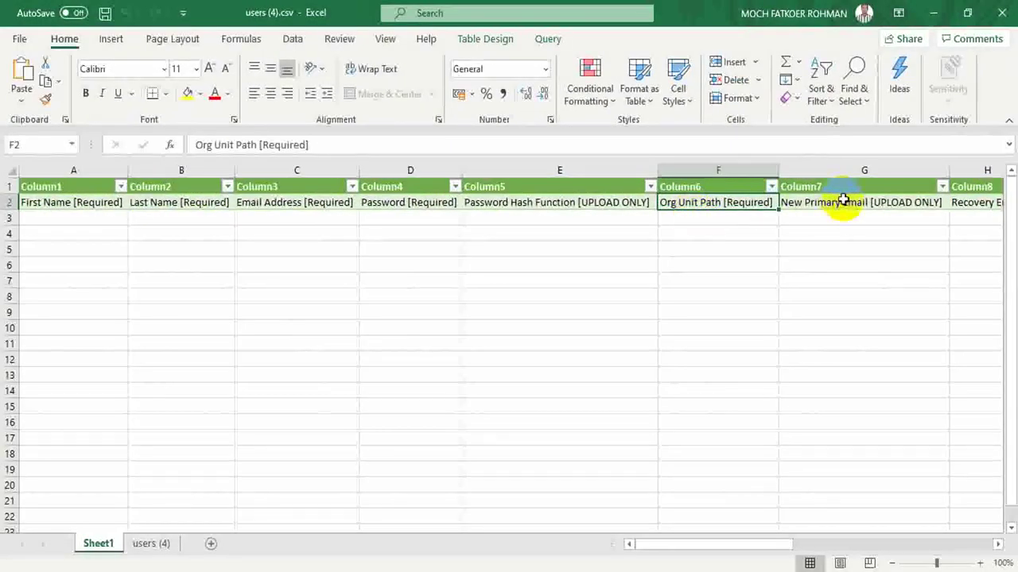
{"action": "left_click", "coordinate": [844, 202]}
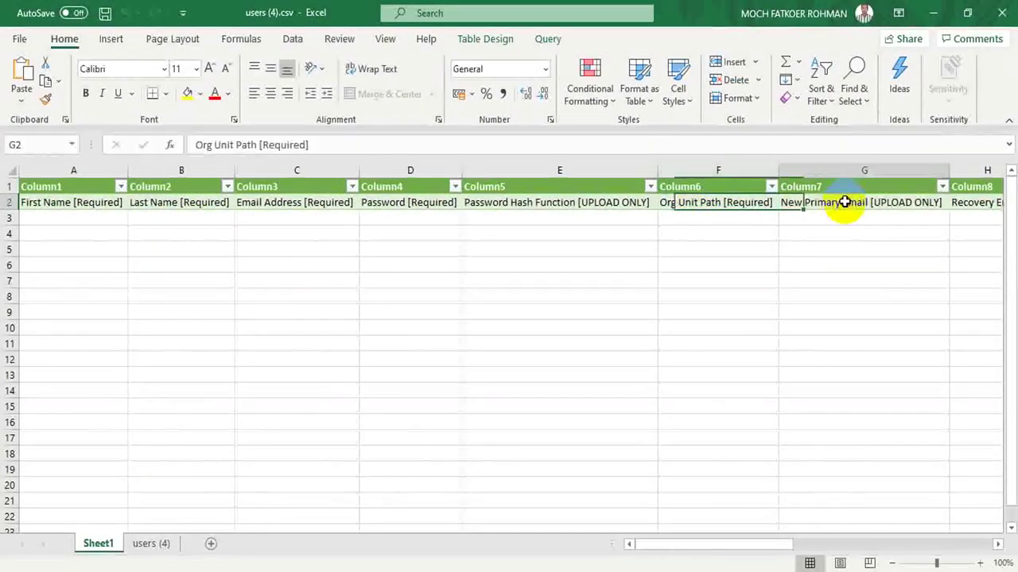
{"action": "left_click", "coordinate": [561, 278]}
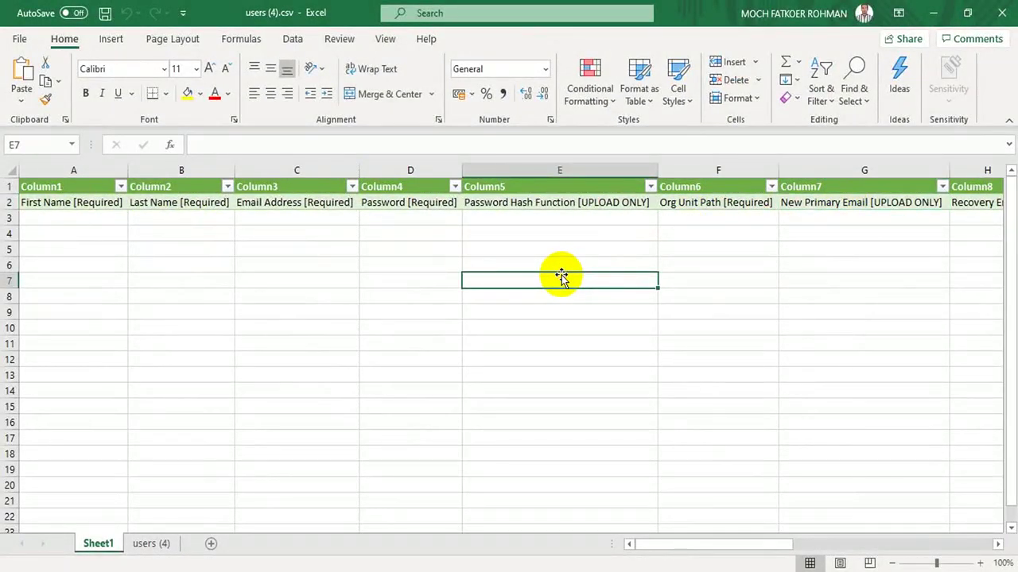
{"action": "mouse_move", "coordinate": [748, 568]}
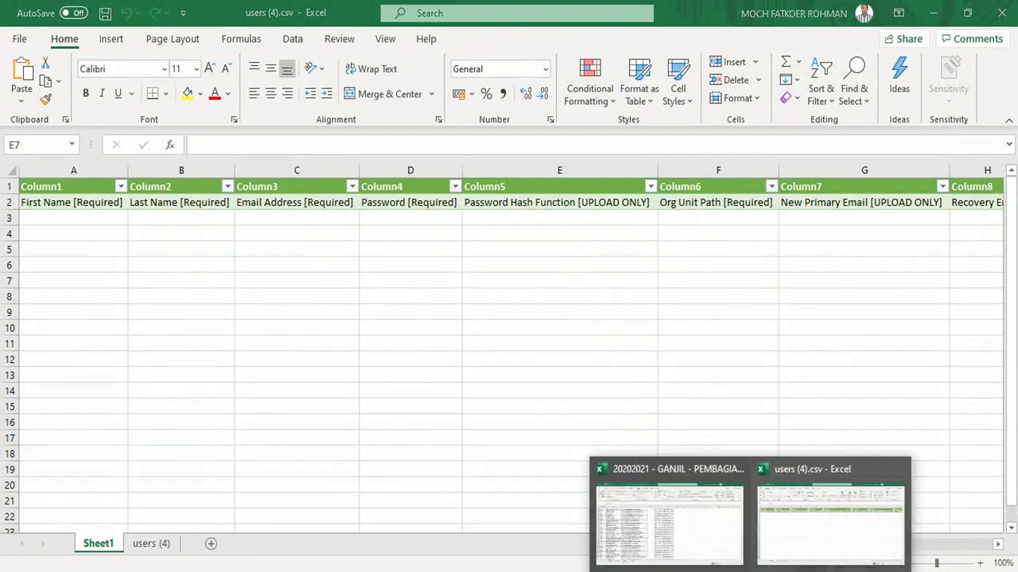
Copy teacher rows A1:F40 from Sheet3 of the GANJIL PEMBAGIAN TUGAS workbook, then return to users (4).csv
{"action": "left_click", "coordinate": [687, 535]}
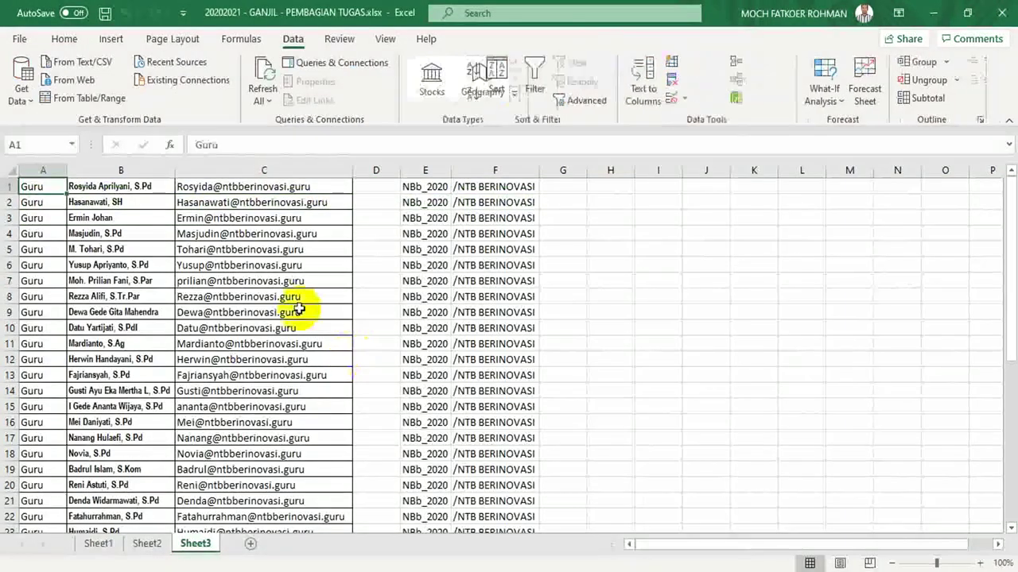
{"action": "left_click", "coordinate": [104, 217]}
{"action": "key", "text": "ctrl+Up"}
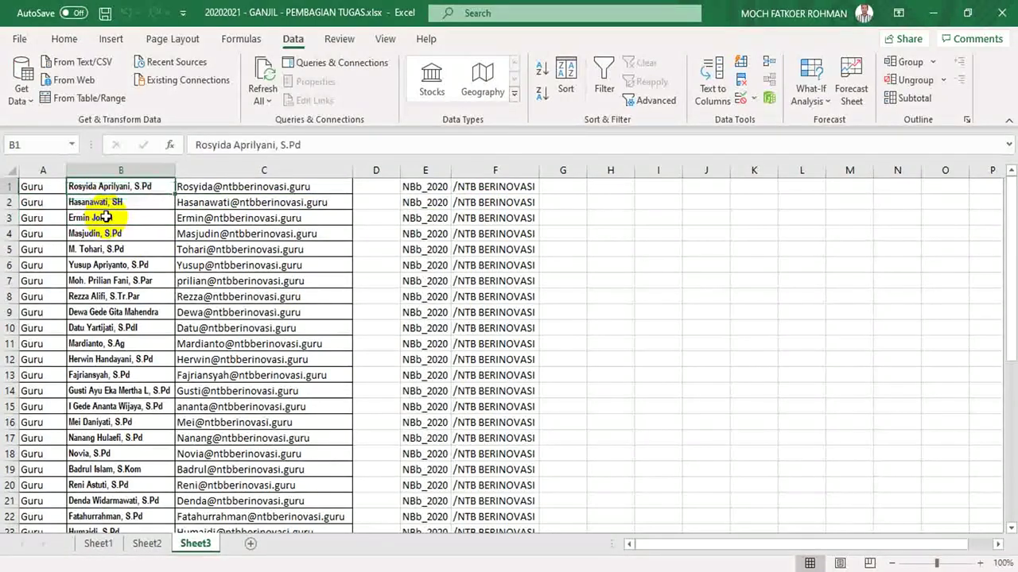
{"action": "key", "text": "Left"}
{"action": "key", "text": "shift+Right"}
{"action": "key", "text": "shift+Right"}
{"action": "key", "text": "shift+Right"}
{"action": "key", "text": "shift+Right"}
{"action": "key", "text": "shift+Right"}
{"action": "key", "text": "shift+Right"}
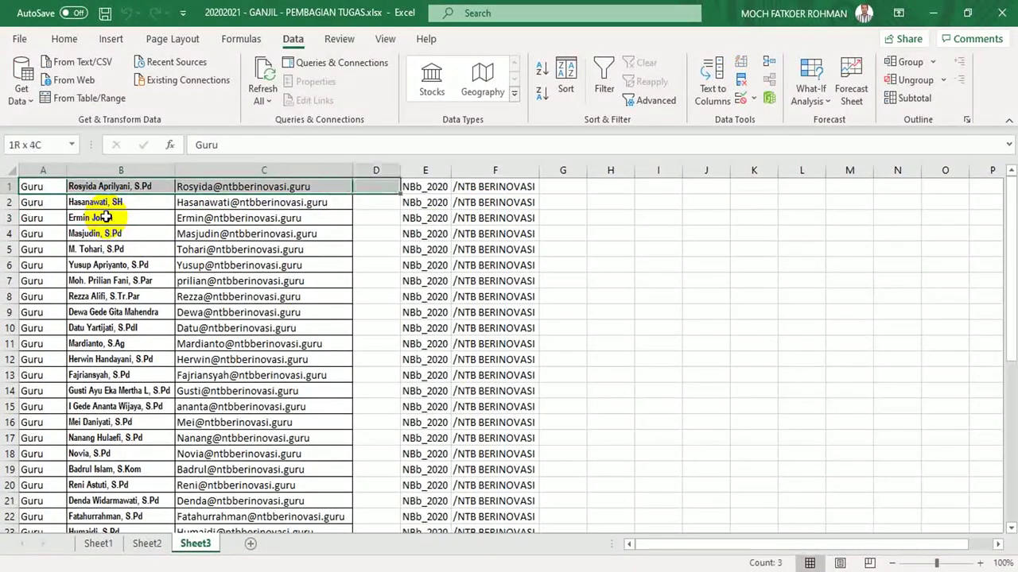
{"action": "key", "text": "shift+Left"}
{"action": "key", "text": "shift+Down"}
{"action": "key", "text": "shift+Down"}
{"action": "key", "text": "shift+Down"}
{"action": "key", "text": "shift+Down"}
{"action": "key", "text": "shift+Down"}
{"action": "key", "text": "shift+Down"}
{"action": "key", "text": "shift+Down"}
{"action": "key", "text": "shift+Down"}
{"action": "key", "text": "shift+Down"}
{"action": "key", "text": "shift+Down"}
{"action": "key", "text": "shift+Down"}
{"action": "key", "text": "shift+Down"}
{"action": "key", "text": "shift+Down"}
{"action": "key", "text": "shift+Down"}
{"action": "key", "text": "shift+Down"}
{"action": "key", "text": "shift+Down"}
{"action": "key", "text": "shift+Down"}
{"action": "key", "text": "shift+Down"}
{"action": "key", "text": "shift+Down"}
{"action": "key", "text": "shift+Down"}
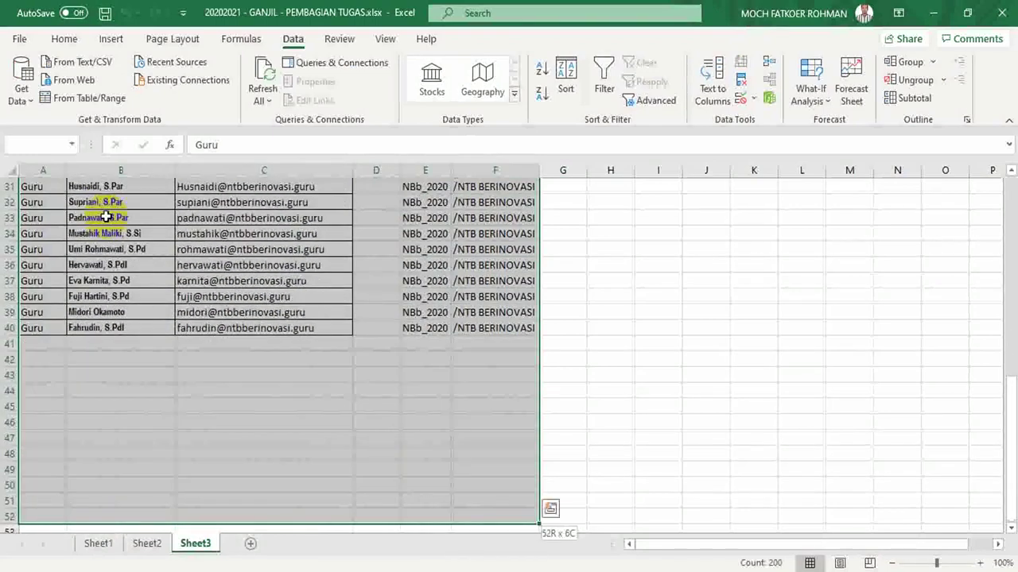
{"action": "key", "text": "shift+Up"}
{"action": "key", "text": "shift+Up"}
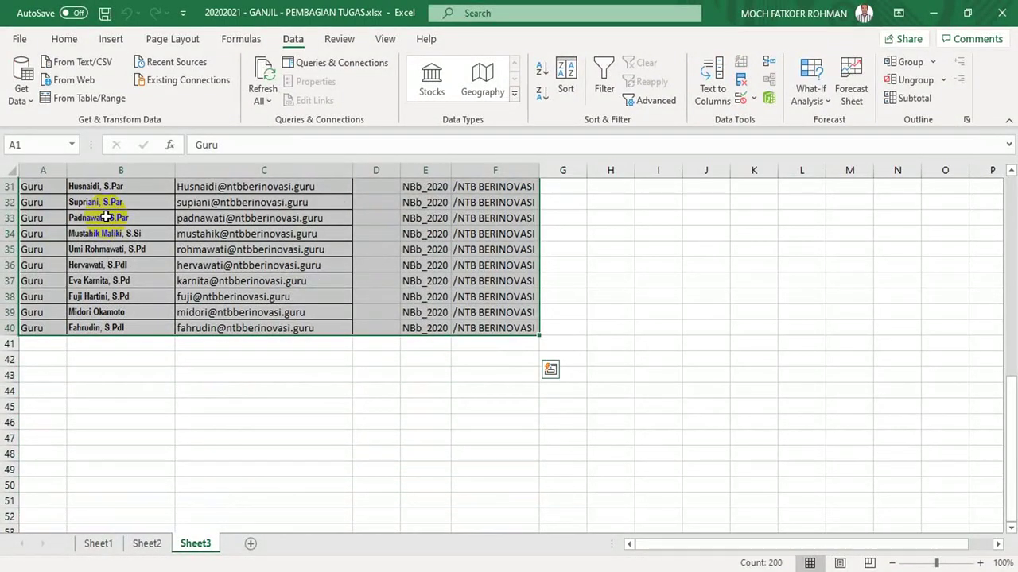
{"action": "key", "text": "ctrl+c"}
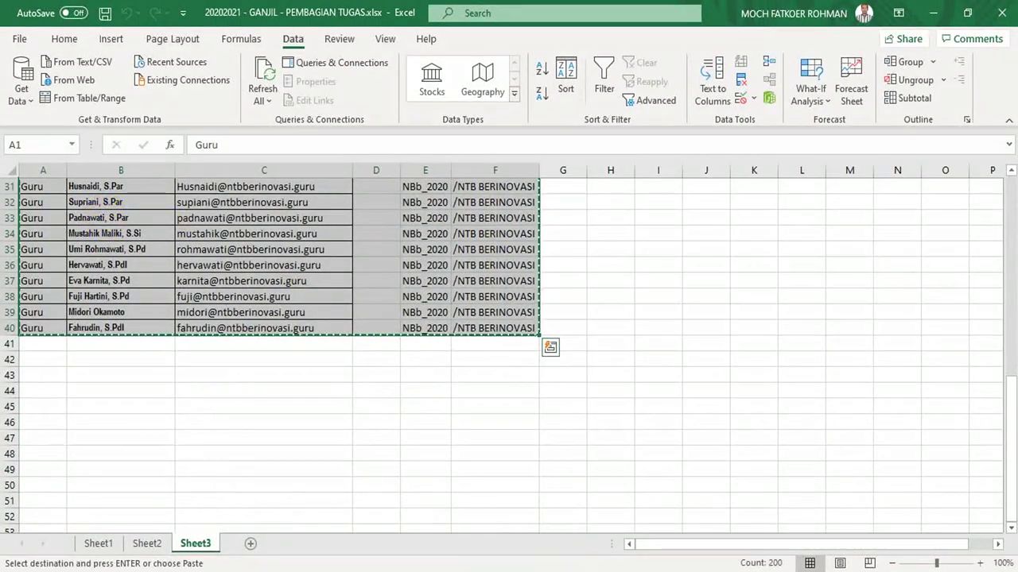
{"action": "left_click", "coordinate": [794, 545]}
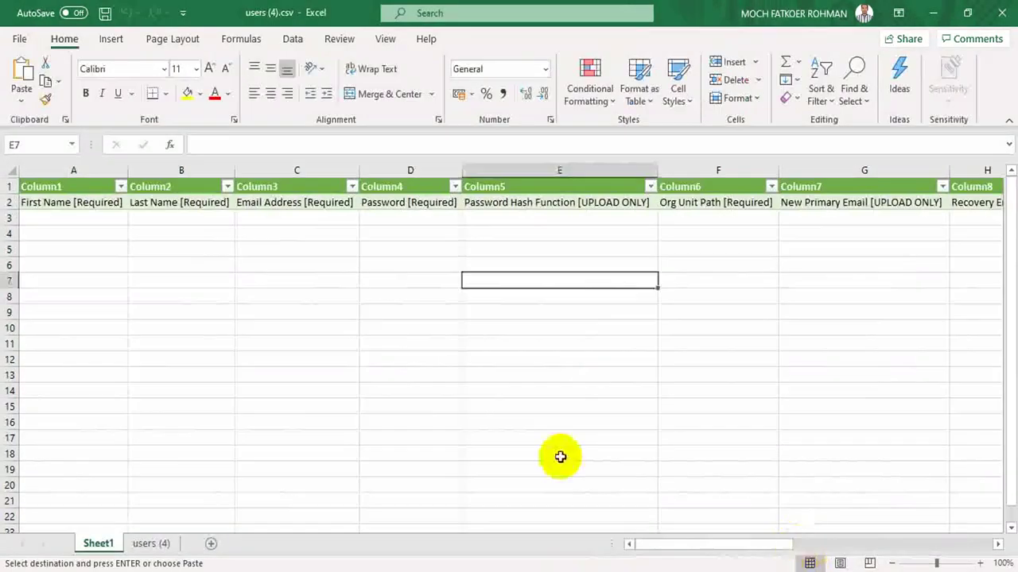
Paste the teacher data starting at A3 and widen column C to fit the email addresses
{"action": "left_click", "coordinate": [87, 217]}
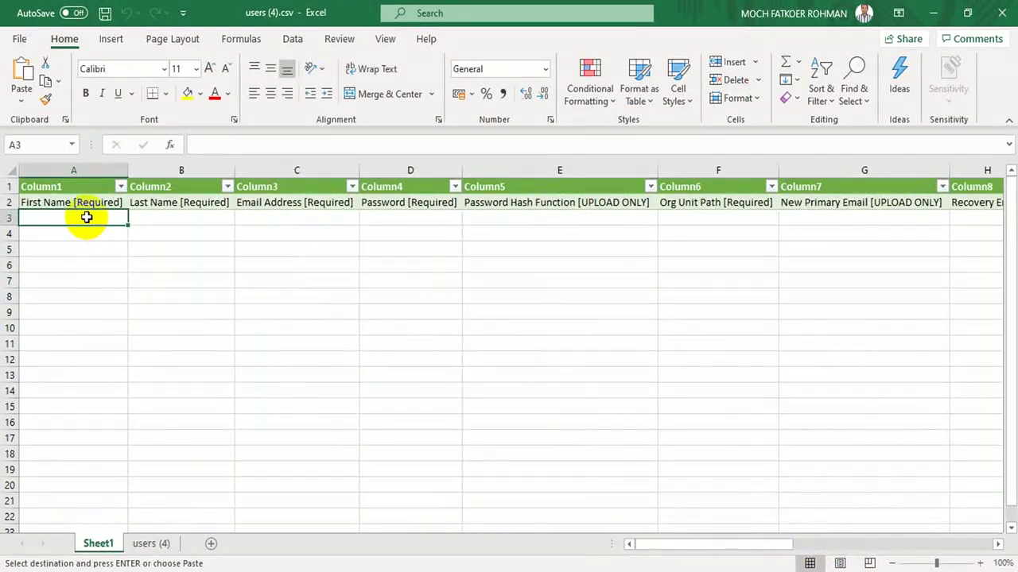
{"action": "key", "text": "ctrl+v"}
{"action": "left_click", "coordinate": [329, 282]}
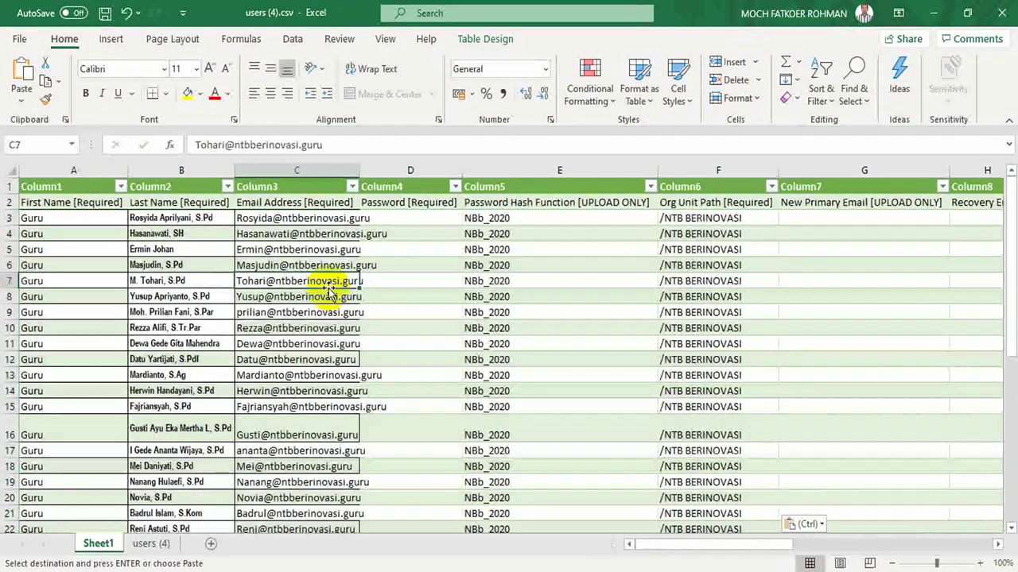
{"action": "left_click_drag", "start_coordinate": [358, 169], "coordinate": [385, 171]}
{"action": "left_click", "coordinate": [577, 255]}
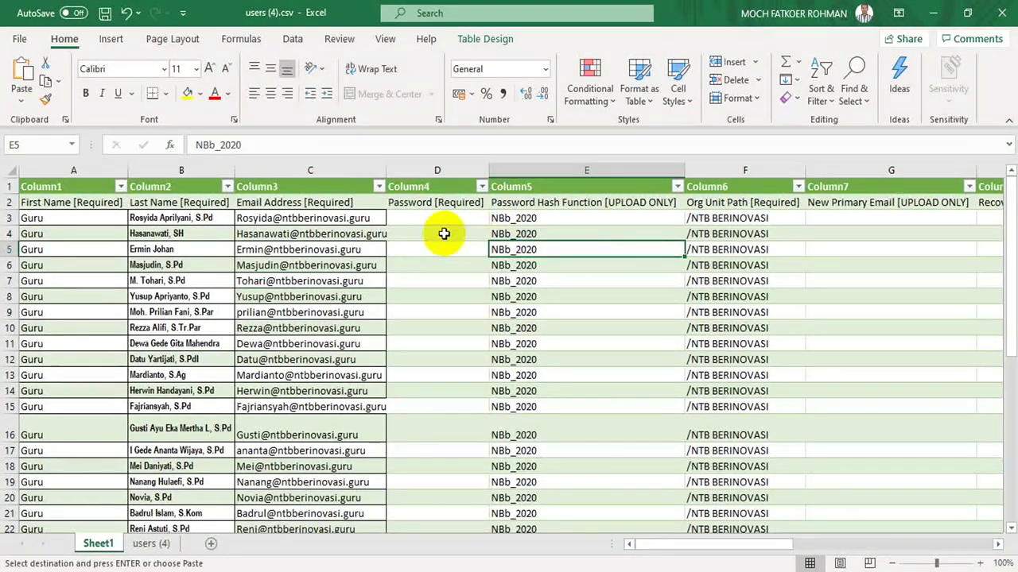
{"action": "left_click", "coordinate": [49, 202]}
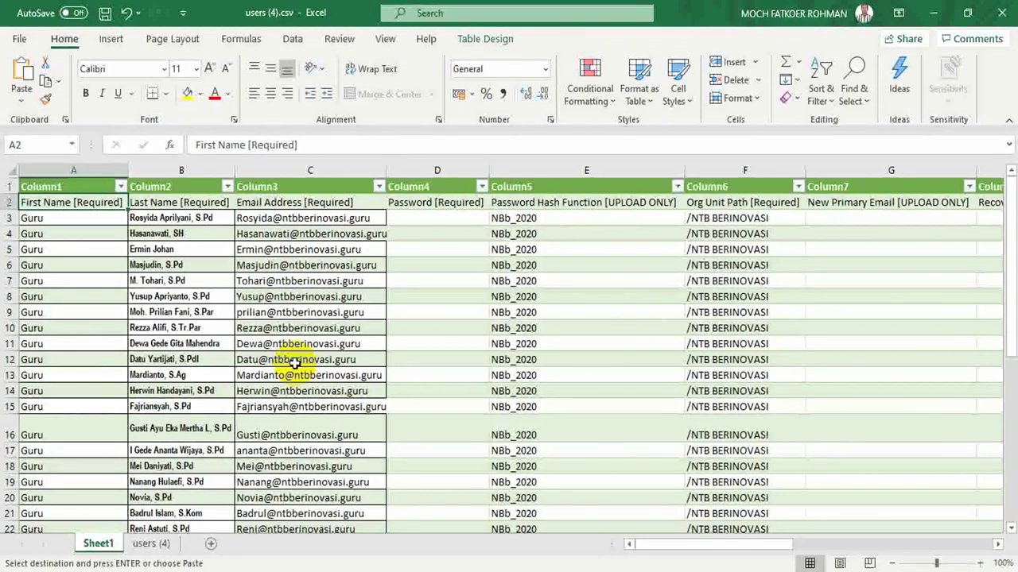
Move the password values from column E (Password Hash Function) into column D (Password [Required])
{"action": "left_click", "coordinate": [425, 250]}
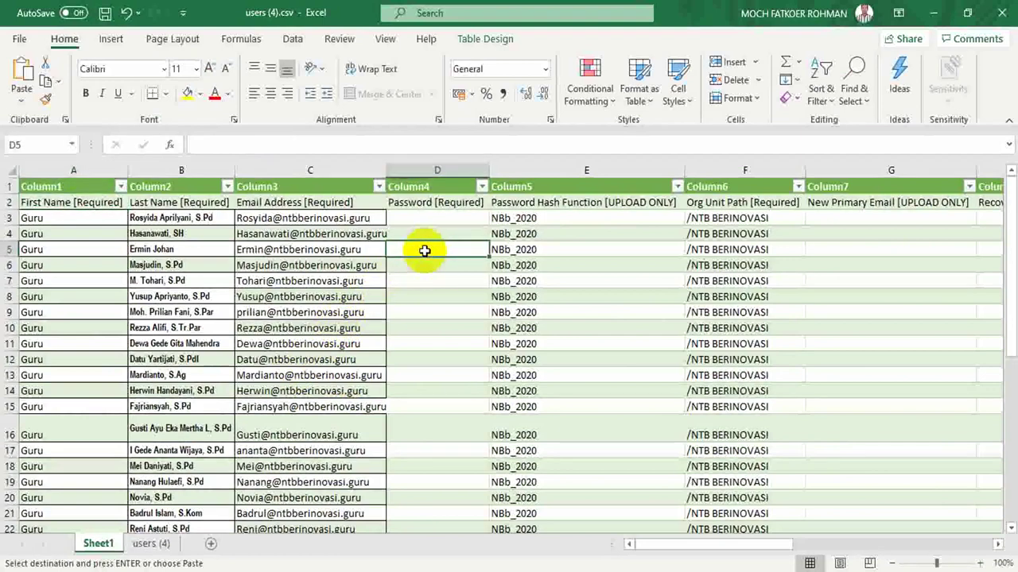
{"action": "key", "text": "Up"}
{"action": "key", "text": "Up"}
{"action": "key", "text": "Up"}
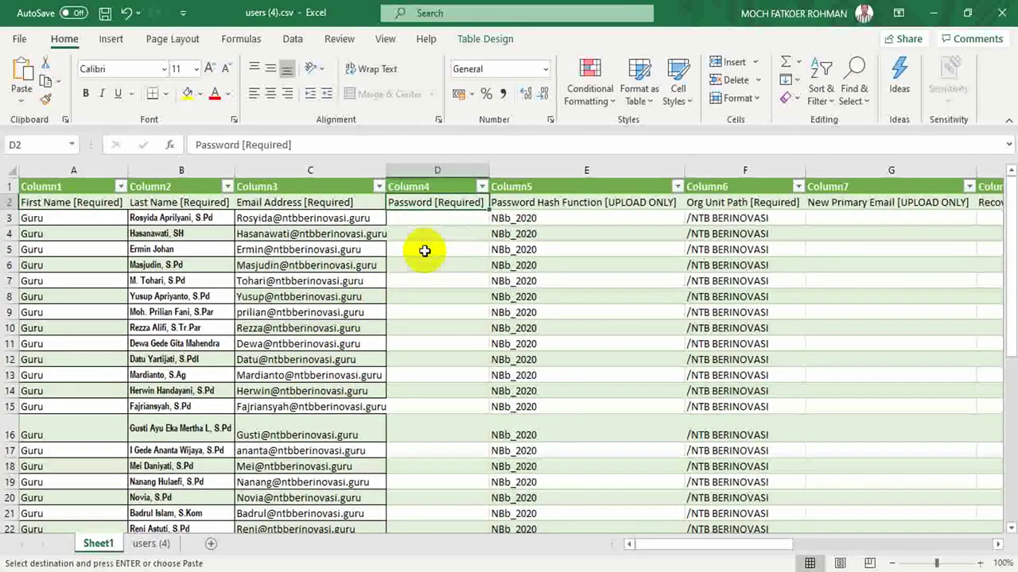
{"action": "key", "text": "Down"}
{"action": "key", "text": "Right"}
{"action": "key", "text": "Up"}
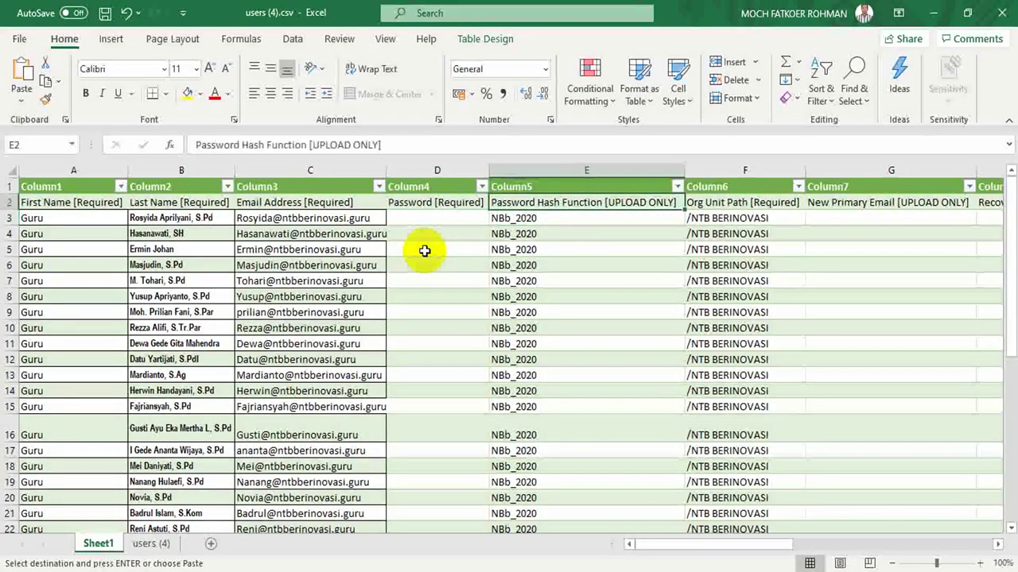
{"action": "key", "text": "Down"}
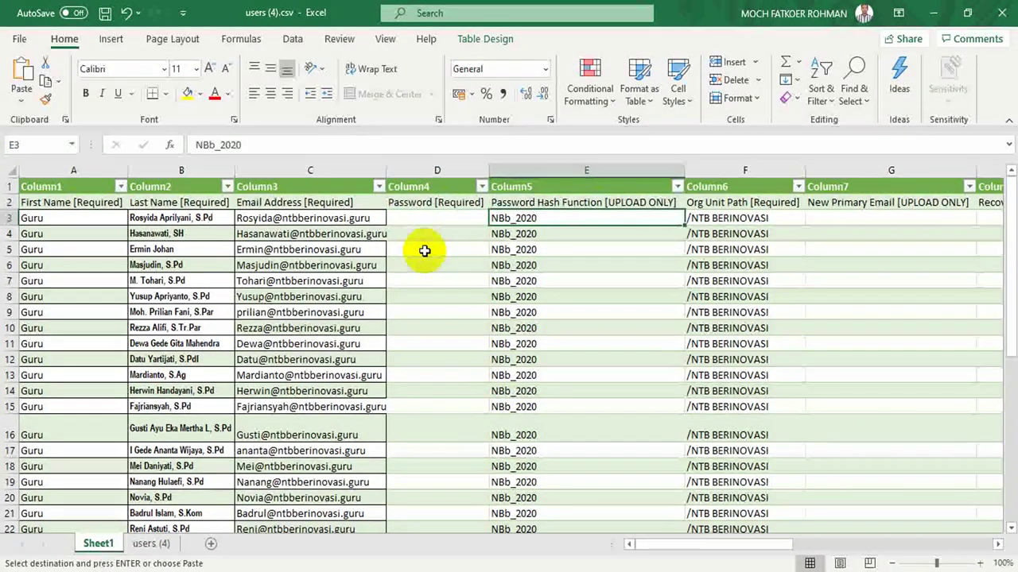
{"action": "key", "text": "shift+Down"}
{"action": "key", "text": "shift+Down"}
{"action": "key", "text": "shift+Down"}
{"action": "key", "text": "shift+Down"}
{"action": "key", "text": "shift+Down"}
{"action": "key", "text": "shift+Down"}
{"action": "key", "text": "shift+Down"}
{"action": "key", "text": "shift+Down"}
{"action": "key", "text": "shift+Down"}
{"action": "key", "text": "shift+Down"}
{"action": "key", "text": "shift+Down"}
{"action": "key", "text": "shift+Down"}
{"action": "key", "text": "shift+Down"}
{"action": "key", "text": "shift+Down"}
{"action": "key", "text": "shift+Down"}
{"action": "key", "text": "shift+Down"}
{"action": "key", "text": "shift+Down"}
{"action": "key", "text": "shift+Down"}
{"action": "key", "text": "shift+Down"}
{"action": "key", "text": "shift+Down"}
{"action": "key", "text": "shift+Down"}
{"action": "key", "text": "shift+Down"}
{"action": "key", "text": "shift+Down"}
{"action": "key", "text": "shift+Down"}
{"action": "key", "text": "shift+Down"}
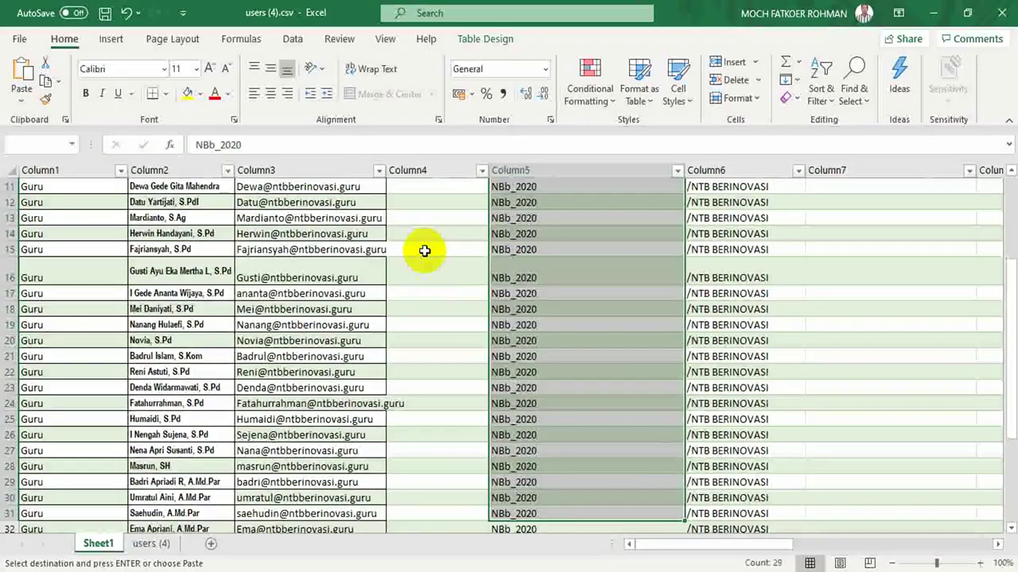
{"action": "key", "text": "shift+Down"}
{"action": "key", "text": "shift+Down"}
{"action": "key", "text": "shift+Down"}
{"action": "key", "text": "shift+Down"}
{"action": "key", "text": "shift+Down"}
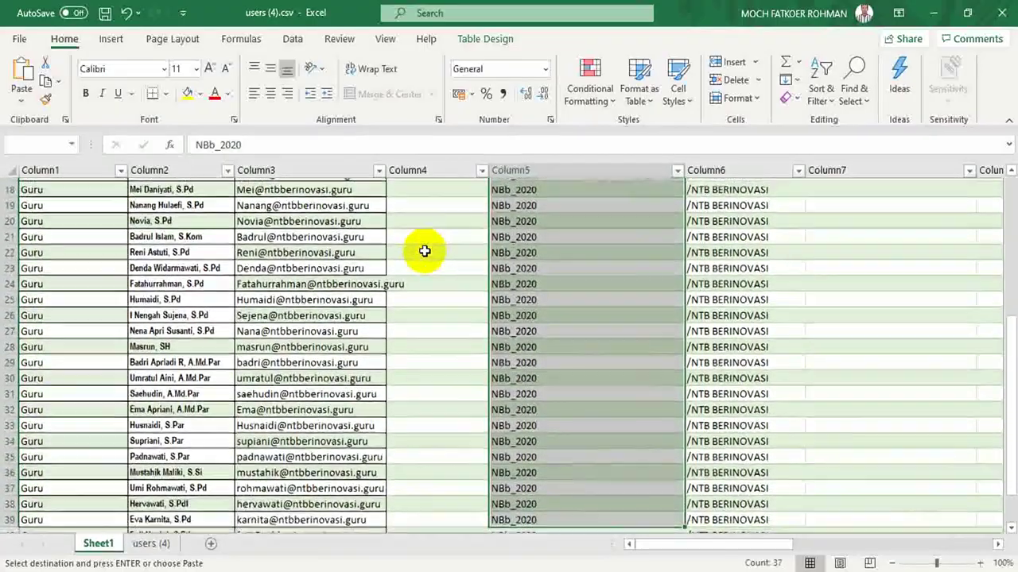
{"action": "key", "text": "shift+Down"}
{"action": "key", "text": "shift+Down"}
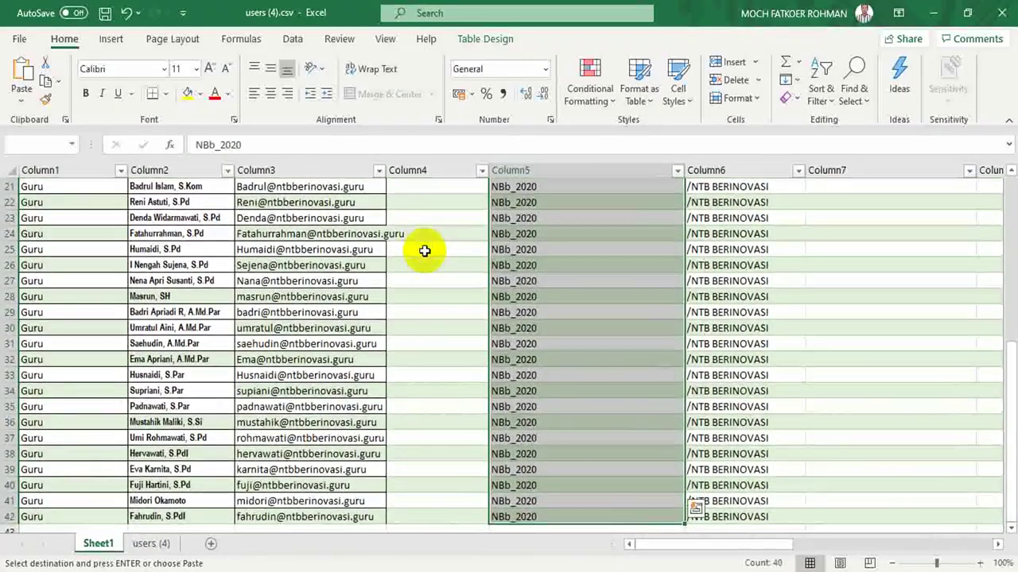
{"action": "key", "text": "Left"}
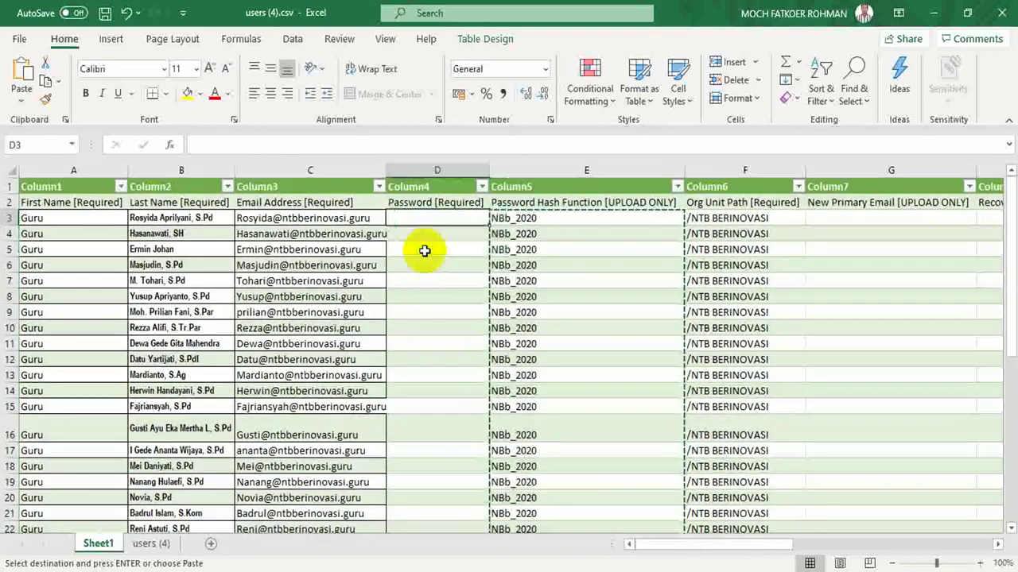
{"action": "key", "text": "ctrl+v"}
{"action": "key", "text": "Right"}
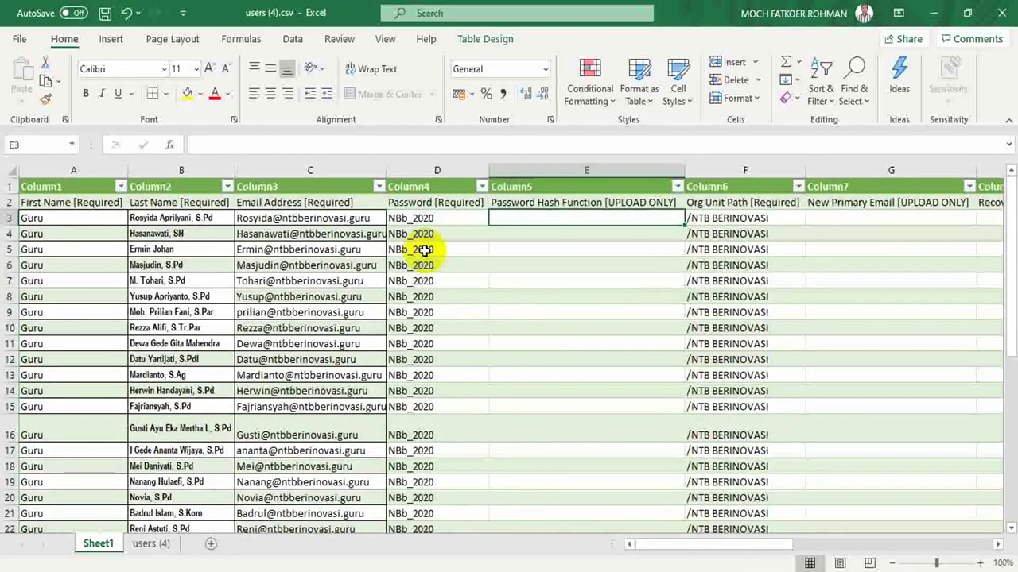
{"action": "left_click", "coordinate": [575, 202]}
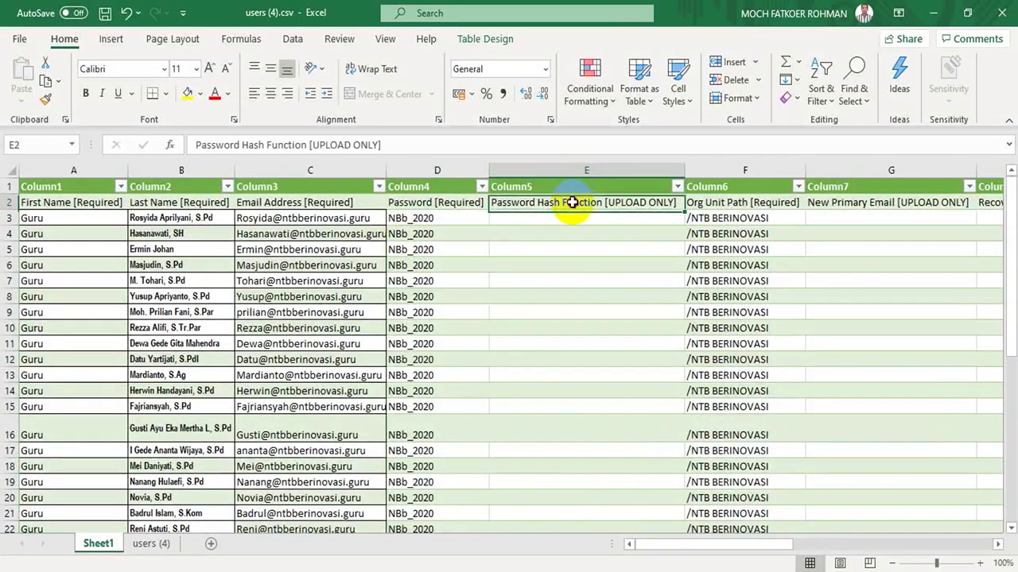
Check the names and /NTB BERINOVASI org unit paths in rows 3 and 5, then return to Chrome
{"action": "left_click", "coordinate": [722, 216]}
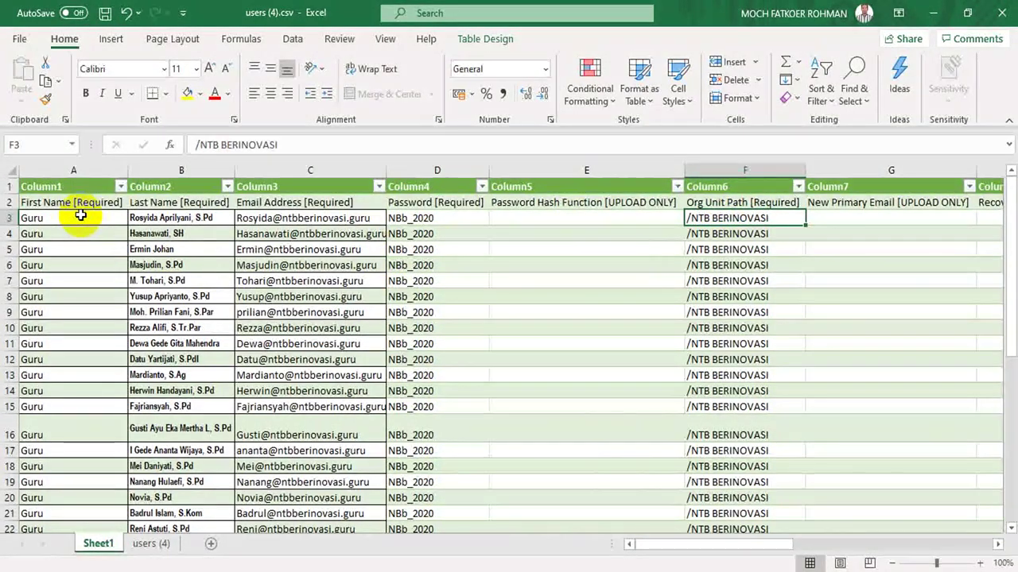
{"action": "left_click", "coordinate": [81, 246]}
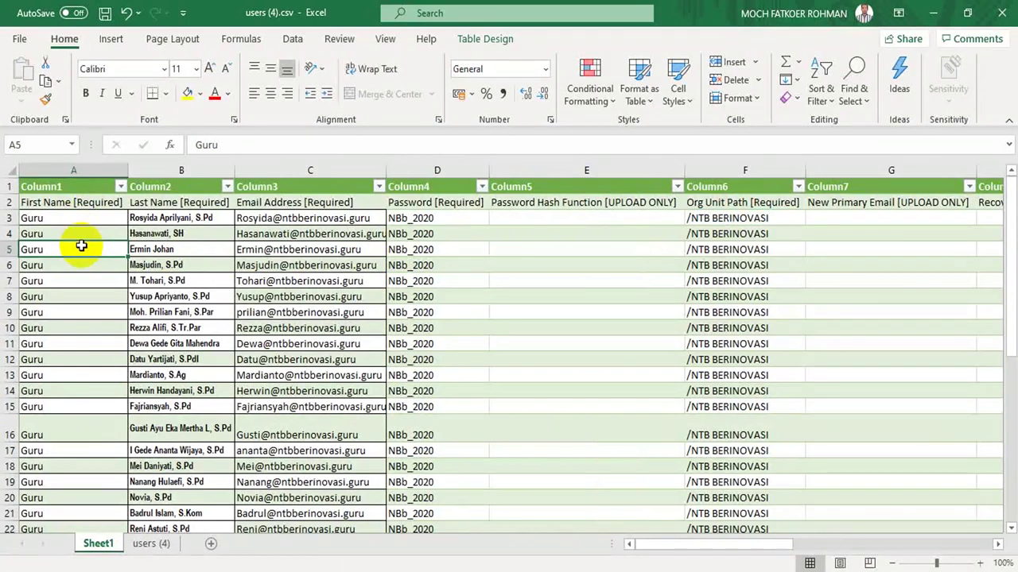
{"action": "key", "text": "Right"}
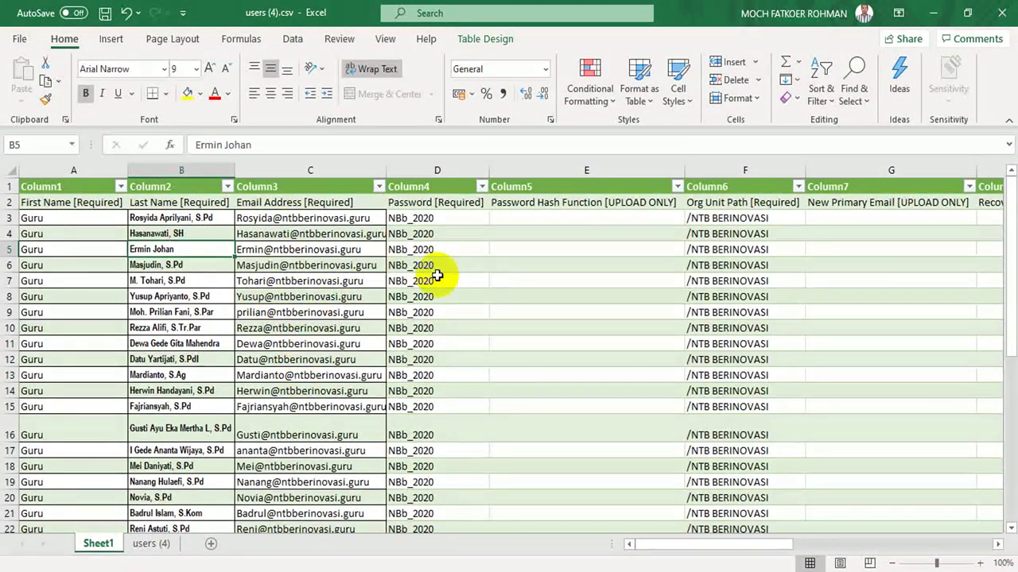
{"action": "left_click", "coordinate": [713, 250]}
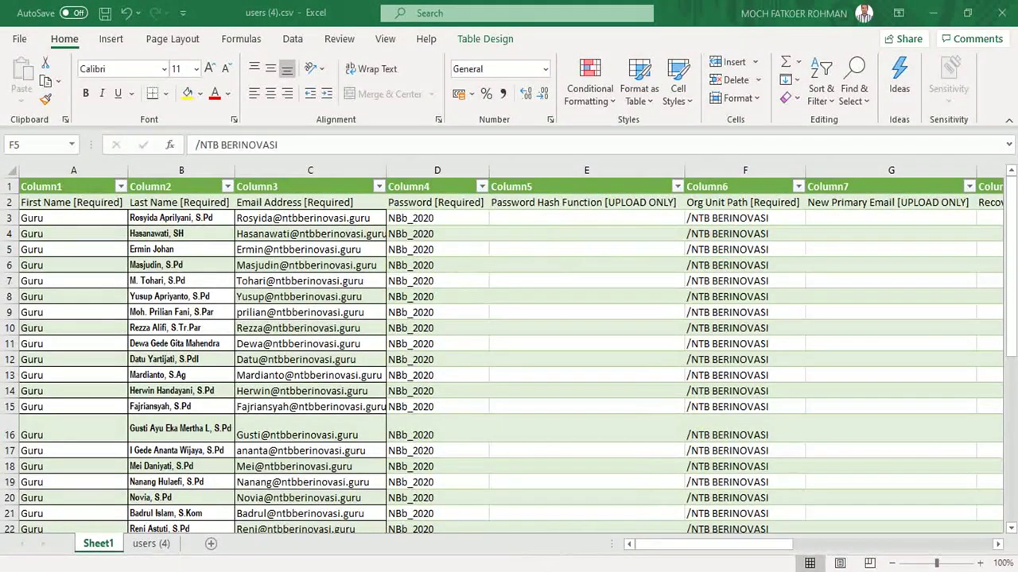
{"action": "left_click", "coordinate": [595, 569]}
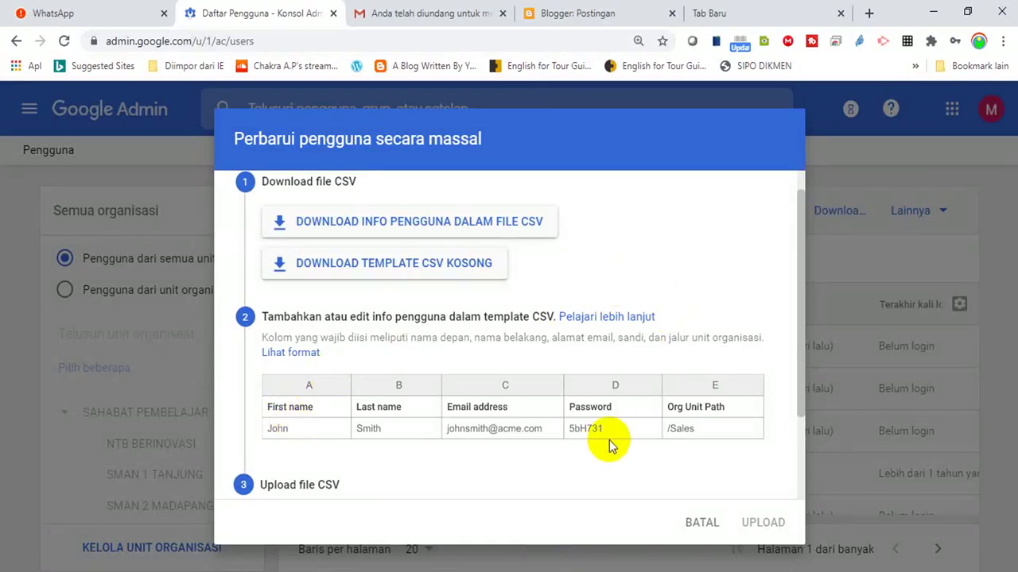
Cancel the bulk update dialog, view the NTB BERINOVASI org unit, then return to users (4).csv
{"action": "left_click", "coordinate": [699, 524]}
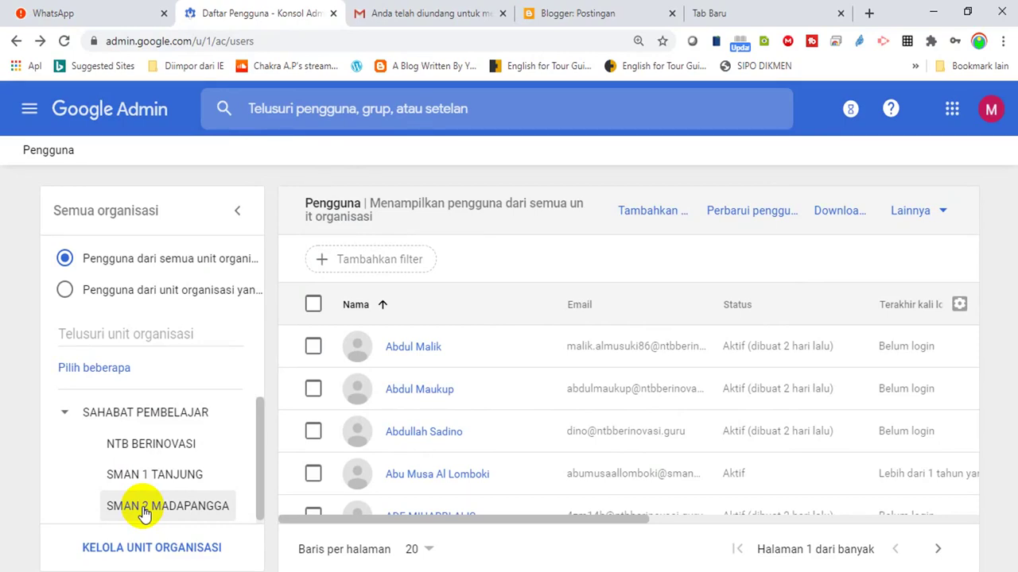
{"action": "left_click", "coordinate": [151, 444]}
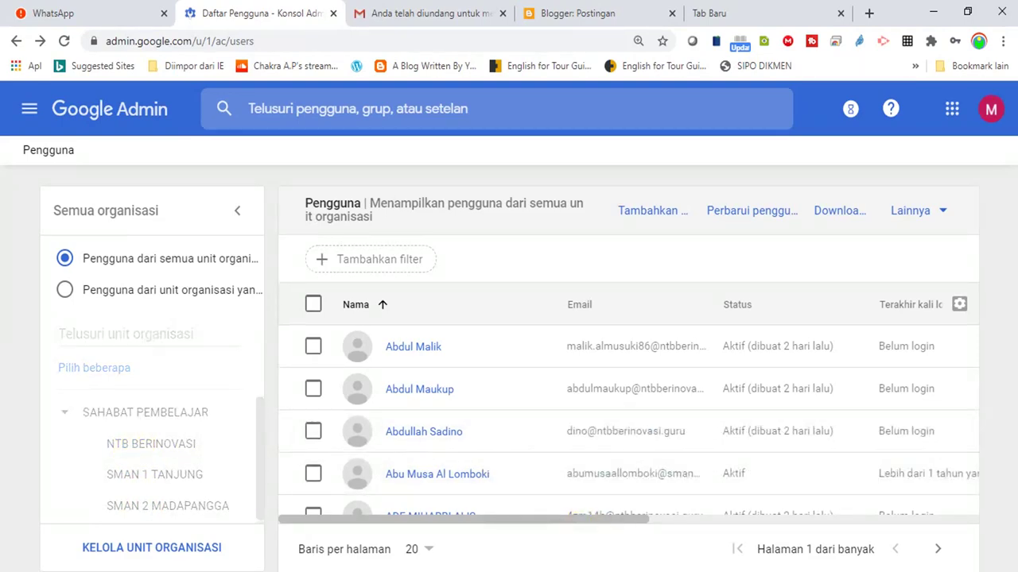
{"action": "mouse_move", "coordinate": [767, 565]}
{"action": "left_click", "coordinate": [799, 542]}
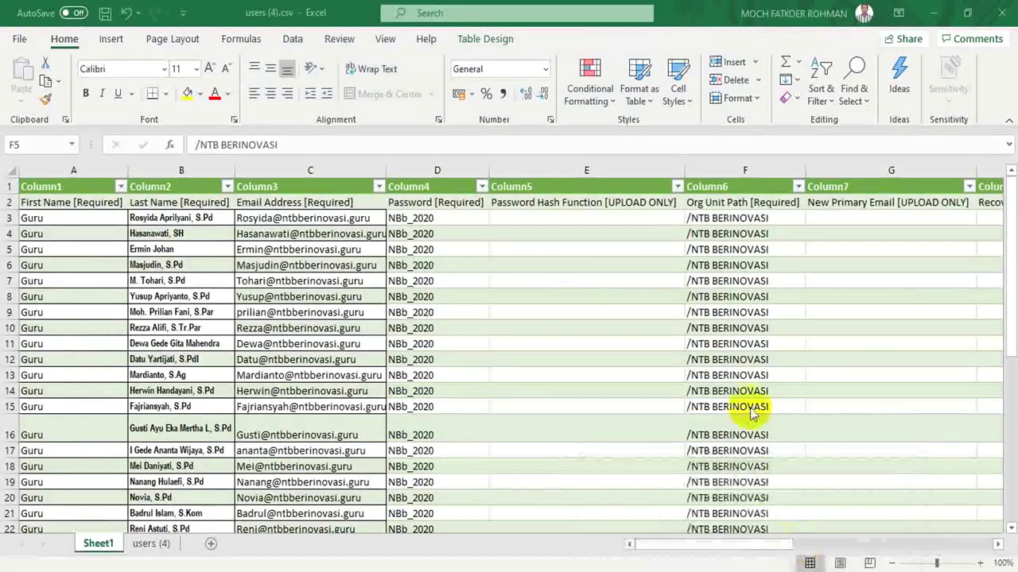
{"action": "left_click", "coordinate": [713, 219]}
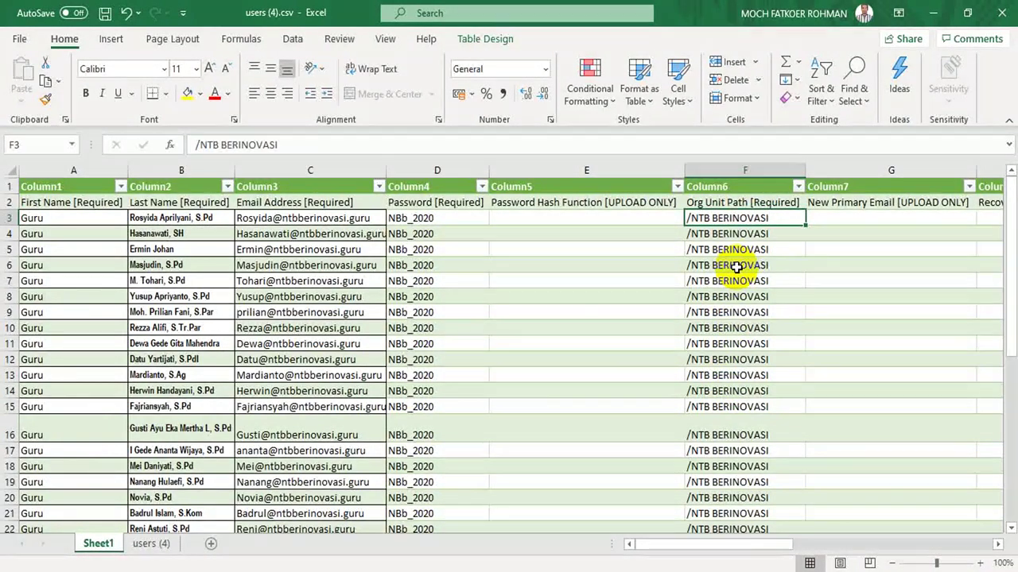
{"action": "key", "text": "alt+Tab"}
{"action": "scroll", "coordinate": [88, 410], "scroll_direction": "down", "scroll_amount": 1}
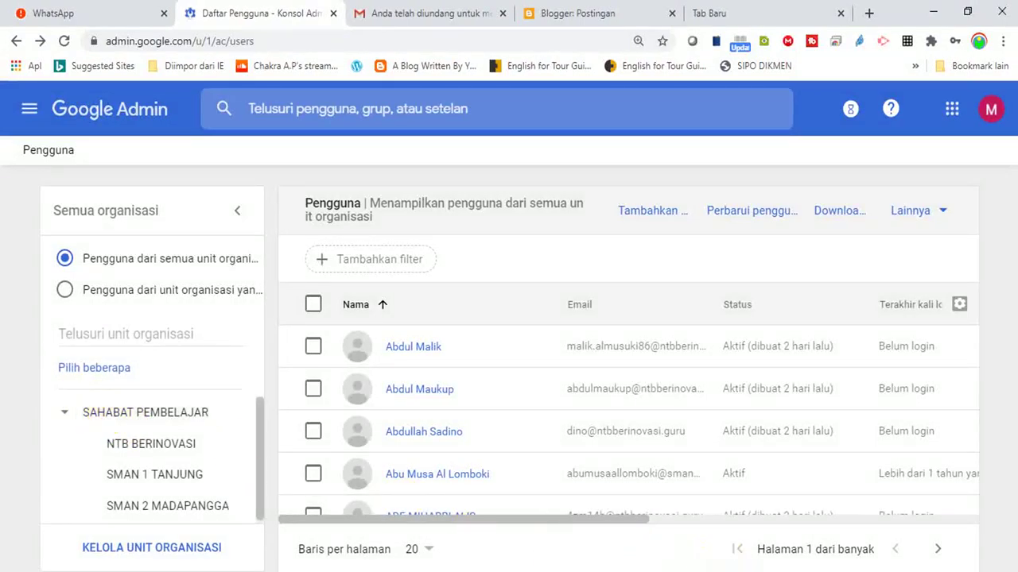
{"action": "mouse_move", "coordinate": [748, 571]}
{"action": "left_click", "coordinate": [800, 484]}
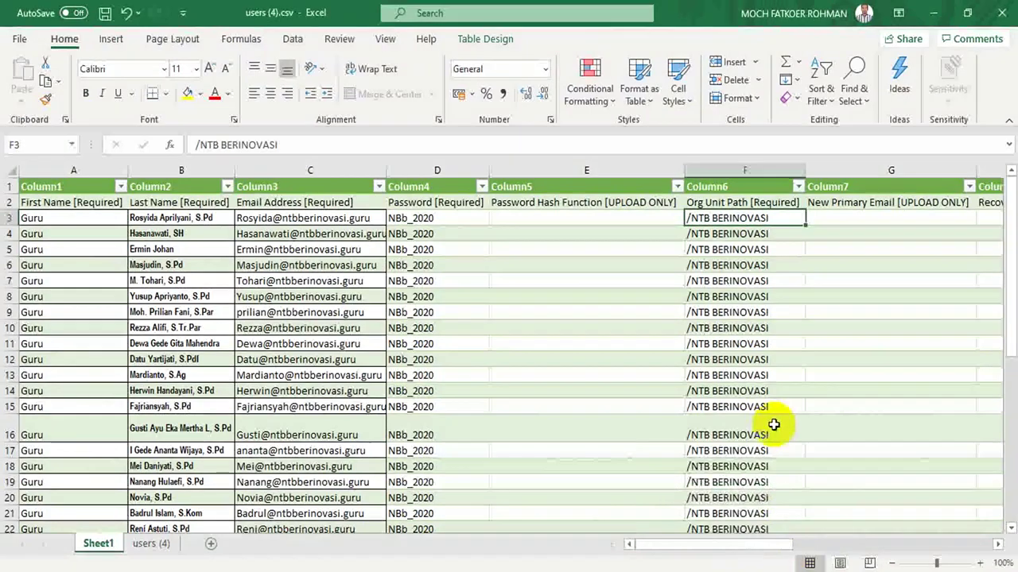
{"action": "double_click", "coordinate": [715, 220]}
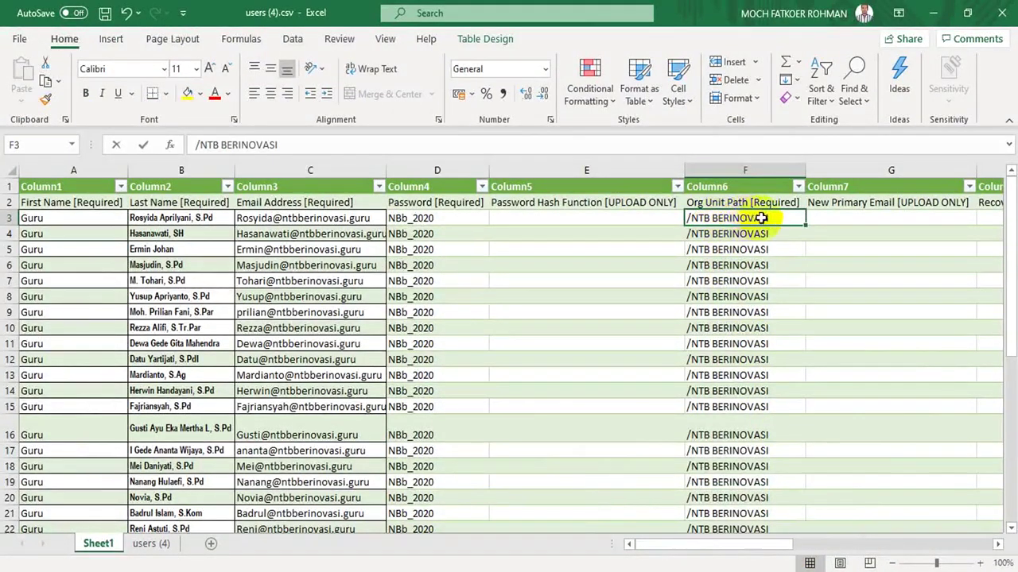
{"action": "left_click_drag", "start_coordinate": [768, 220], "coordinate": [679, 225]}
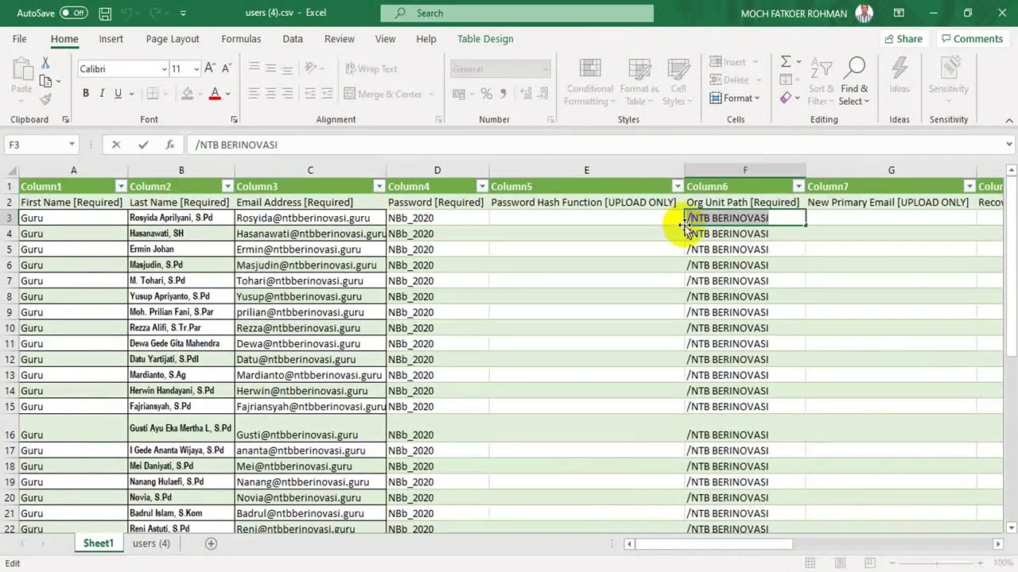
{"action": "type", "text": "/"}
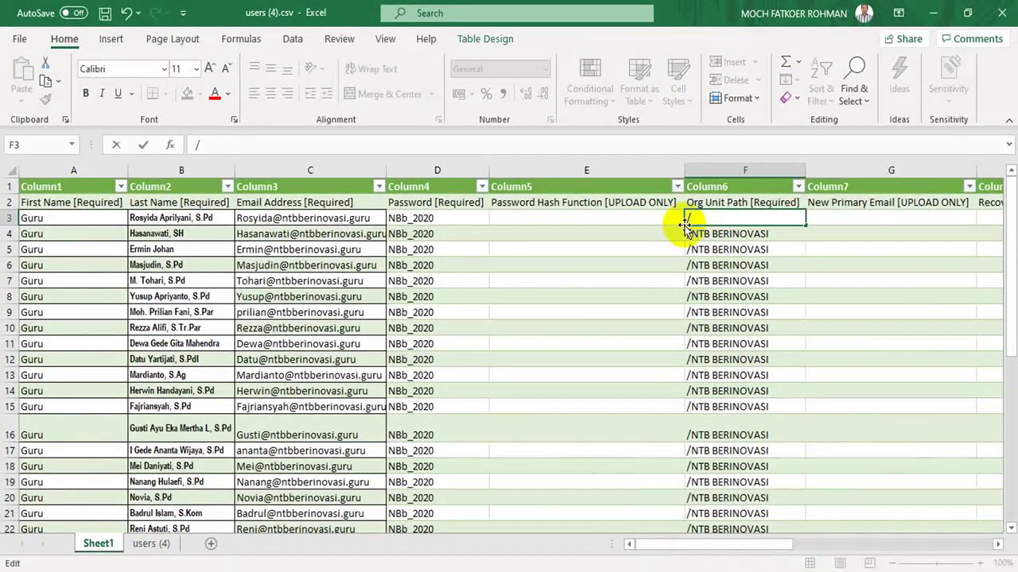
{"action": "key", "text": "Return"}
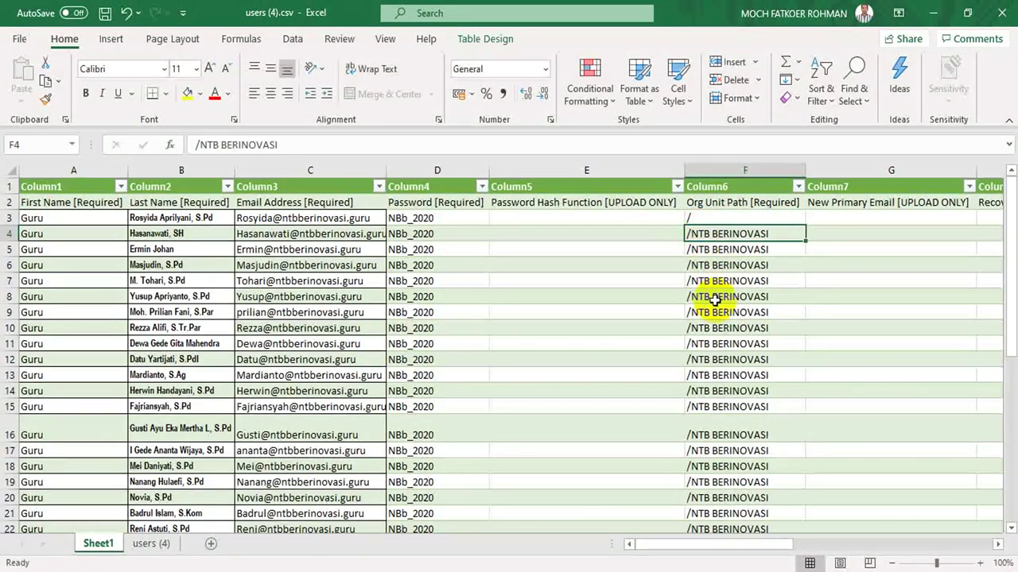
{"action": "key", "text": "Up"}
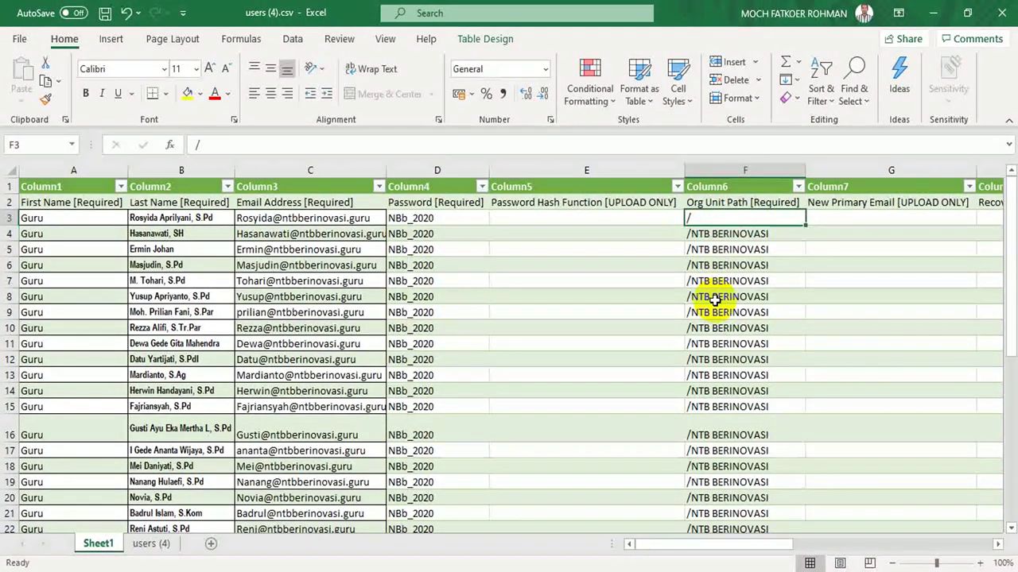
{"action": "key", "text": "alt"}
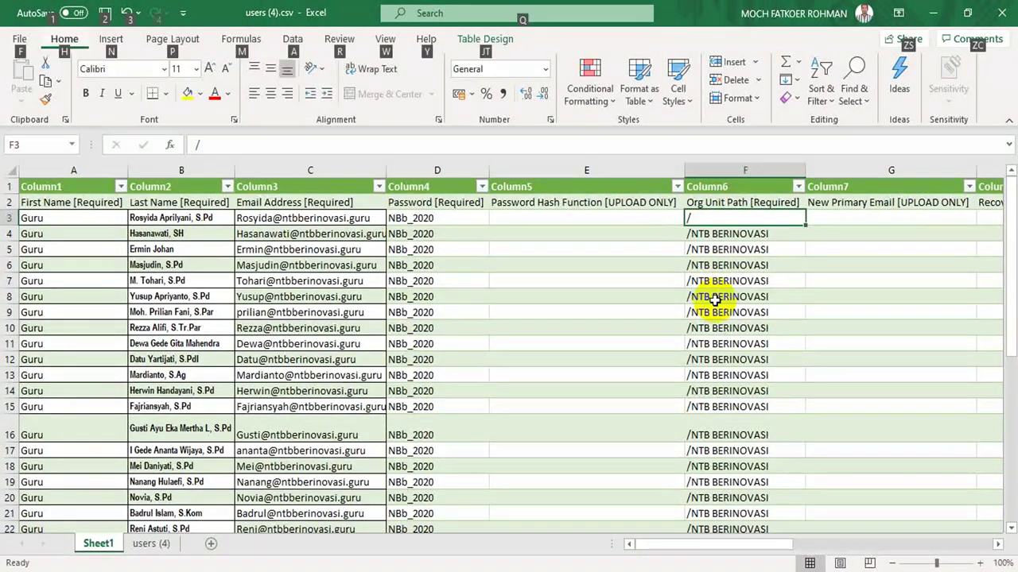
{"action": "key", "text": "alt"}
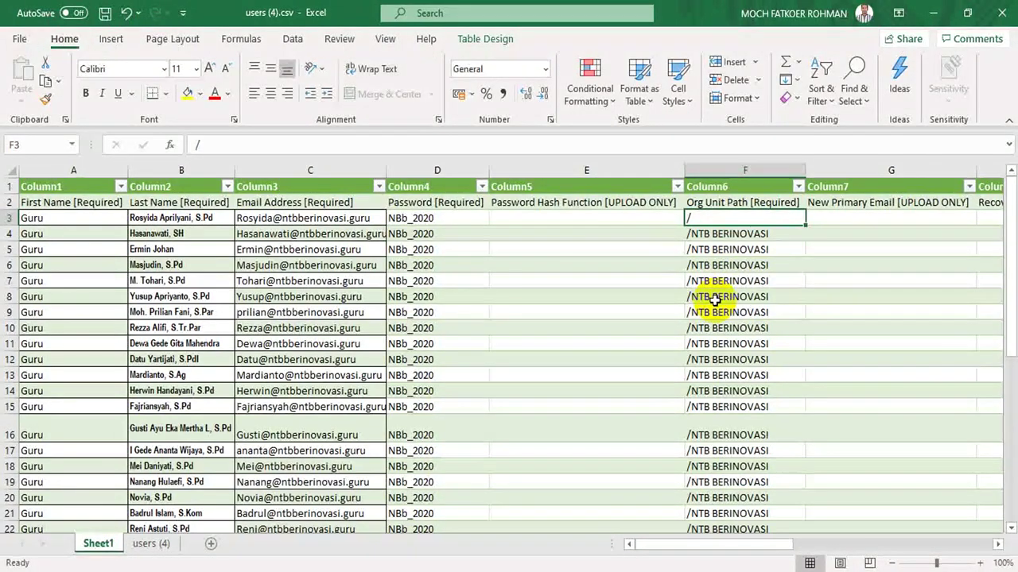
{"action": "left_click", "coordinate": [712, 239]}
{"action": "key", "text": "ctrl+c"}
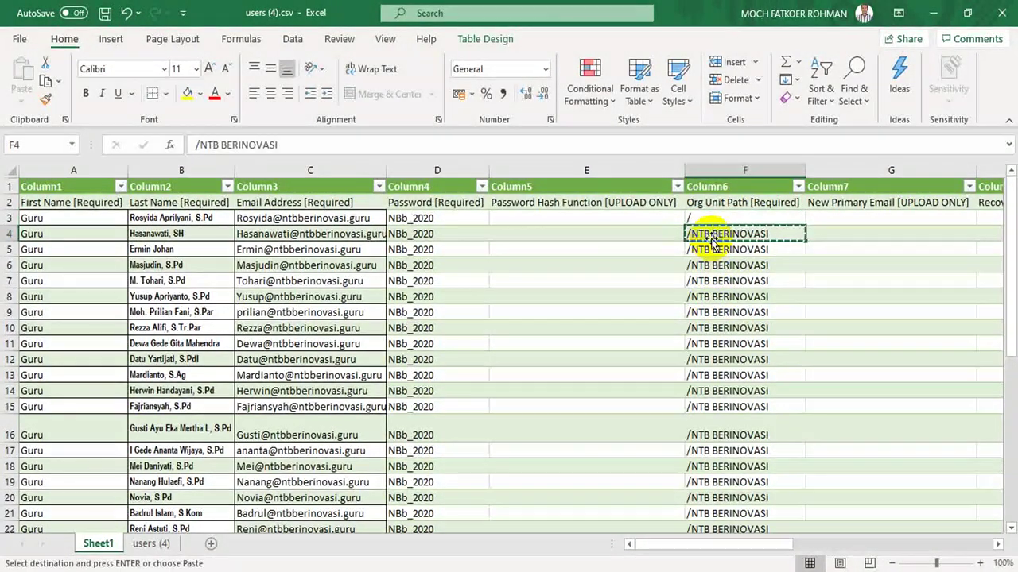
{"action": "key", "text": "Up"}
{"action": "key", "text": "Return"}
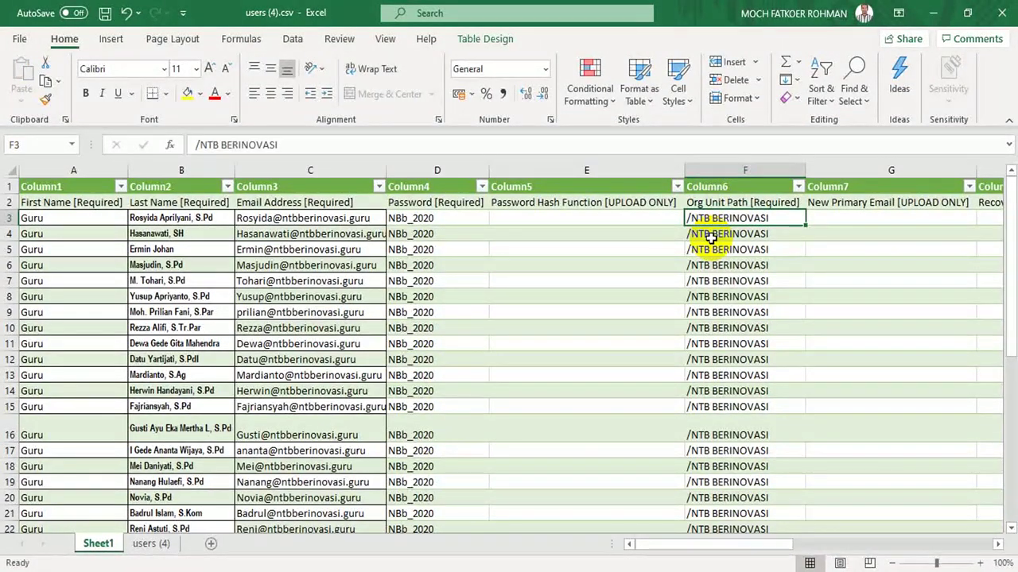
{"action": "left_click", "coordinate": [595, 234]}
{"action": "left_click", "coordinate": [19, 39]}
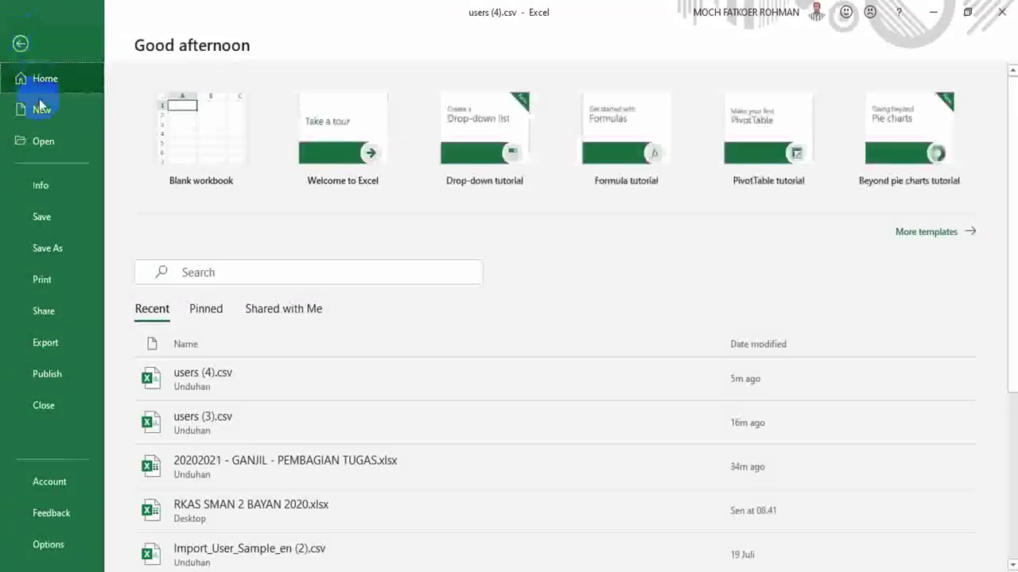
Save the sheet in Unduhan as USER SMKN 1 PEMEENANG.csv, CSV (Comma delimited), active sheet only
{"action": "left_click", "coordinate": [47, 251]}
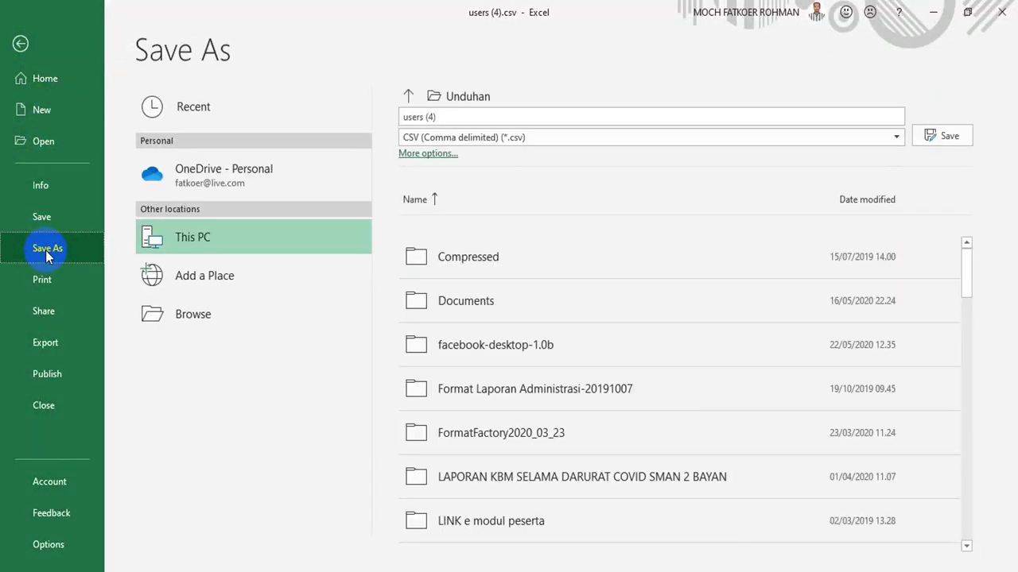
{"action": "left_click", "coordinate": [450, 117]}
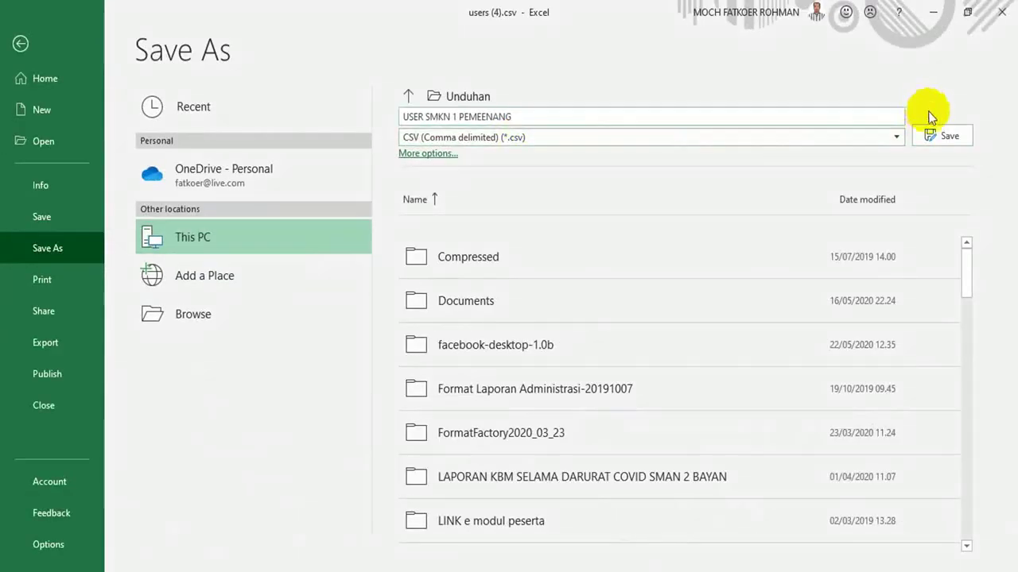
{"action": "left_click", "coordinate": [942, 135]}
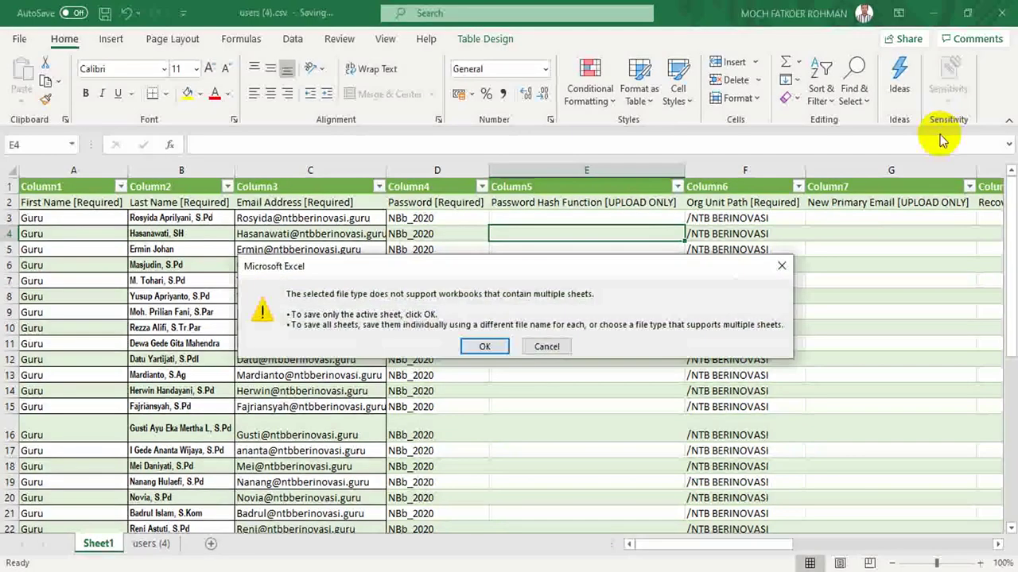
{"action": "left_click", "coordinate": [485, 347]}
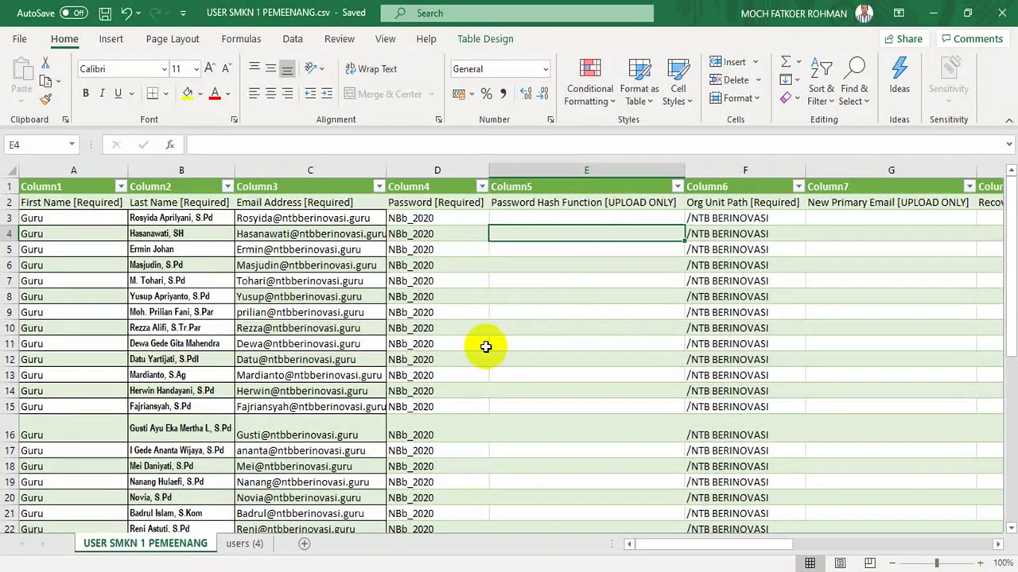
{"action": "left_click", "coordinate": [400, 283]}
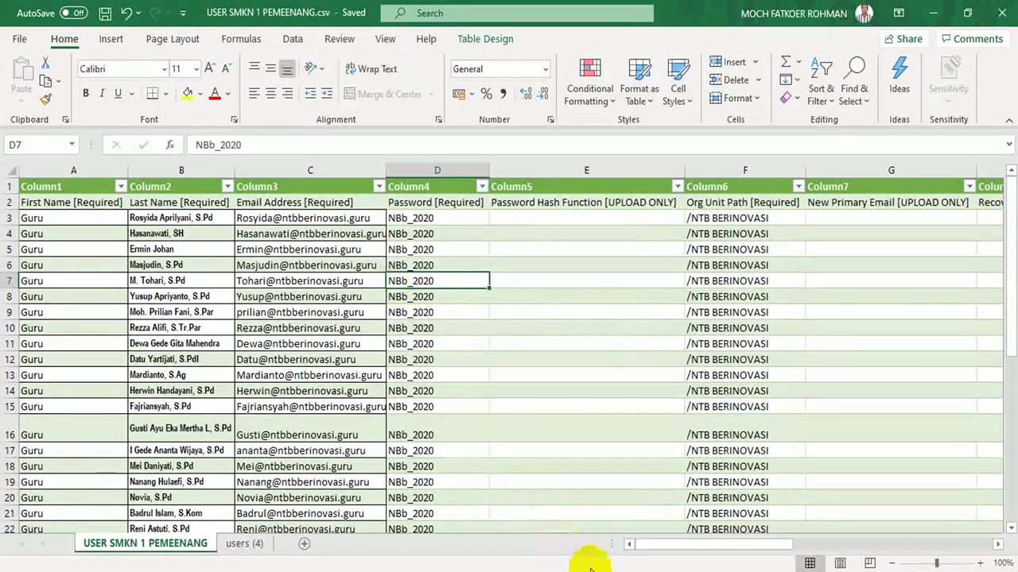
Open the bulk user update dialog from the Google Admin users page
{"action": "mouse_move", "coordinate": [602, 569]}
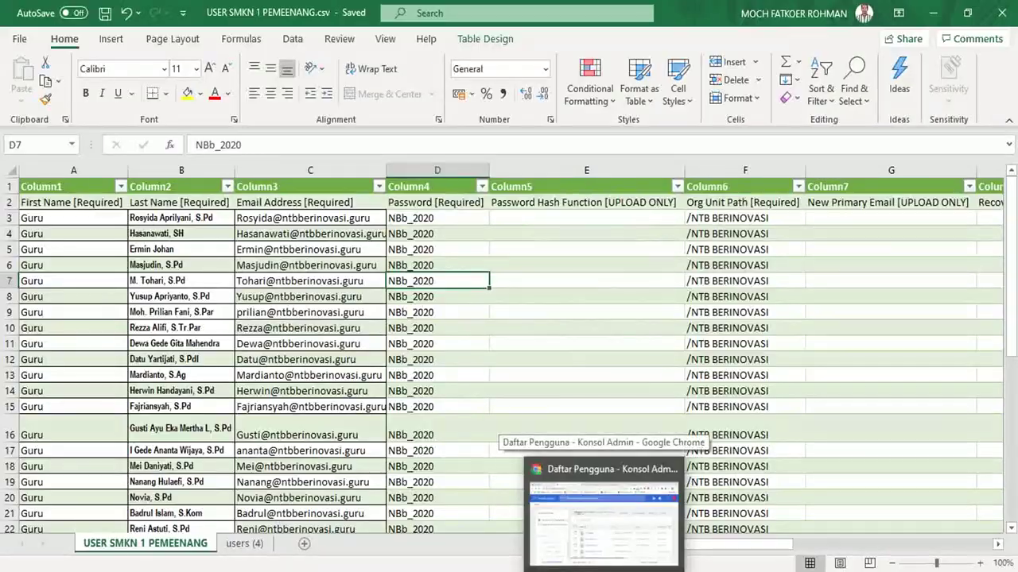
{"action": "left_click", "coordinate": [585, 481]}
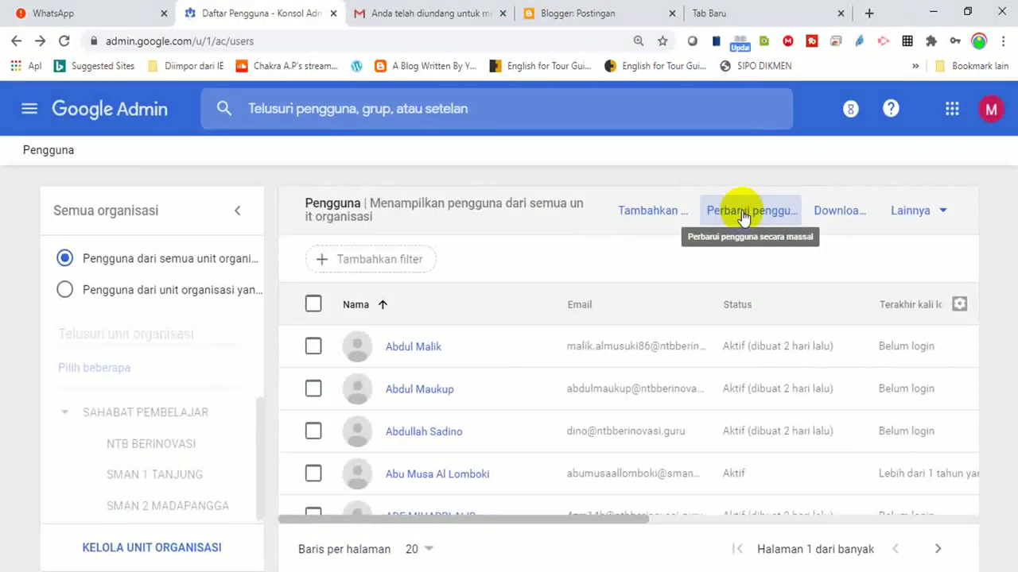
{"action": "left_click", "coordinate": [511, 294]}
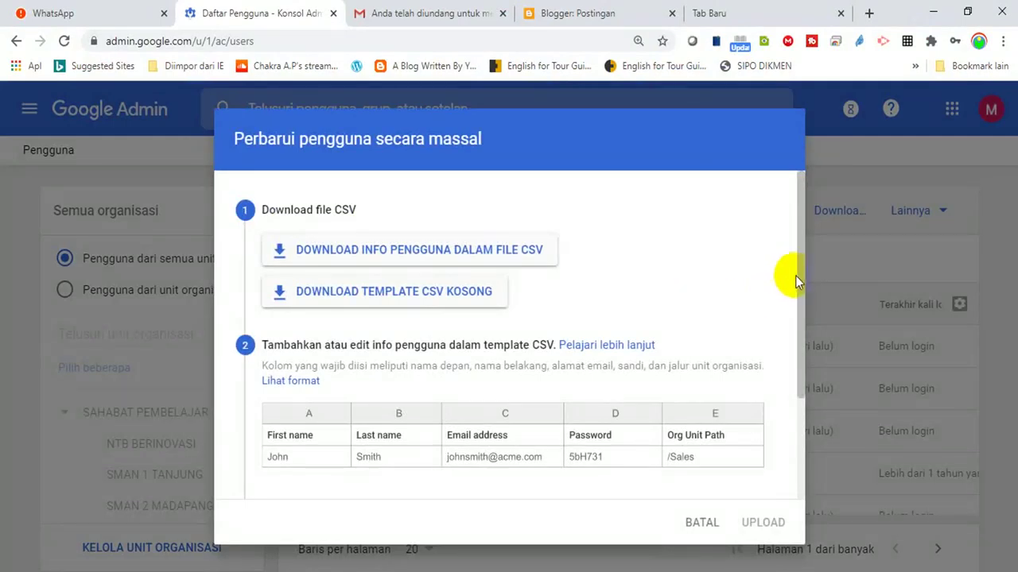
{"action": "left_click_drag", "start_coordinate": [796, 275], "coordinate": [772, 430]}
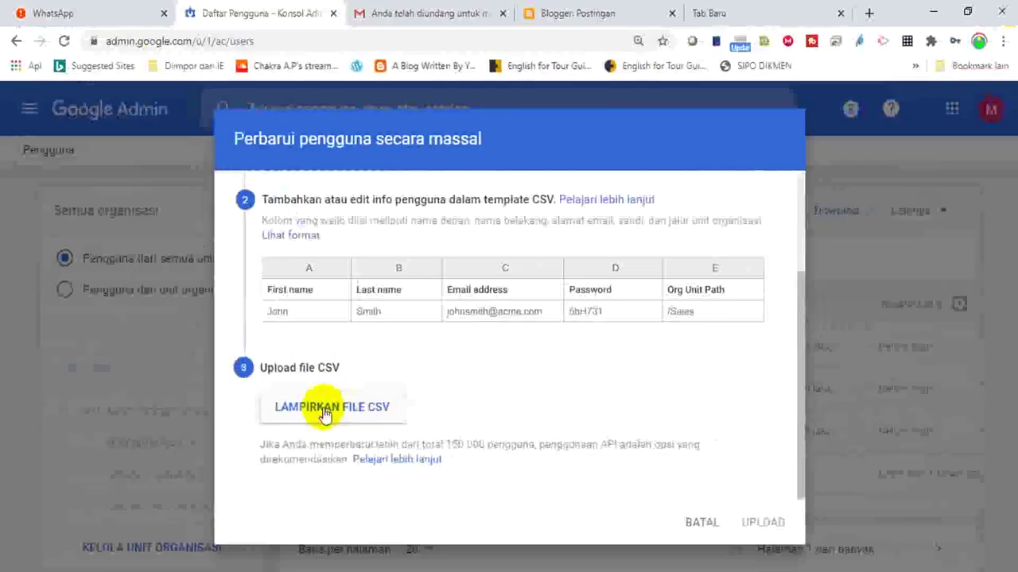
Attach USER SMKN 1 PEMEENANG.csv from Unduhan and upload it; it is rejected for unknown Column1, Column2 headers
{"action": "left_click", "coordinate": [323, 415]}
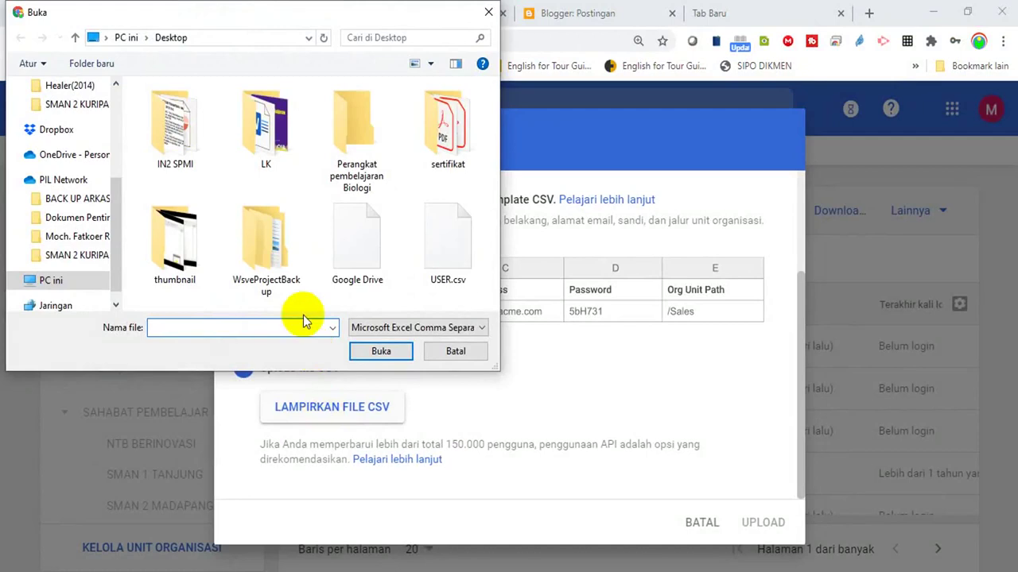
{"action": "left_click_drag", "start_coordinate": [117, 245], "coordinate": [115, 132]}
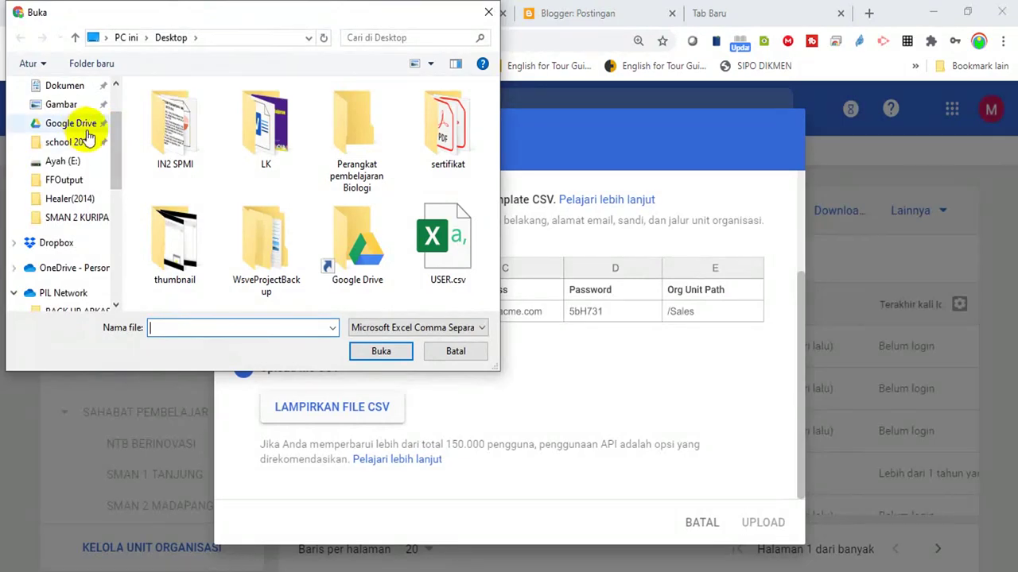
{"action": "left_click_drag", "start_coordinate": [112, 146], "coordinate": [111, 125]}
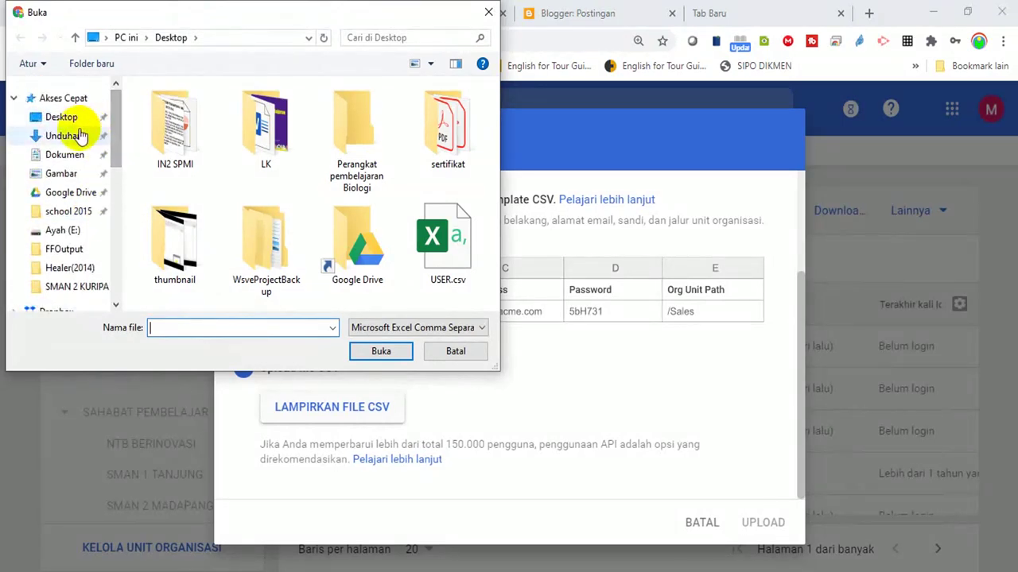
{"action": "left_click", "coordinate": [73, 137]}
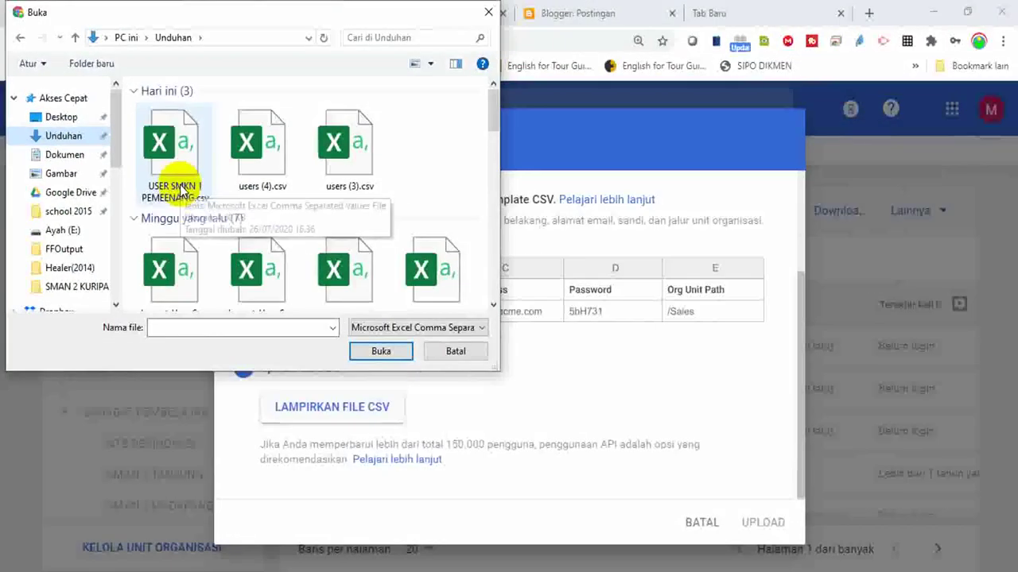
{"action": "double_click", "coordinate": [180, 187]}
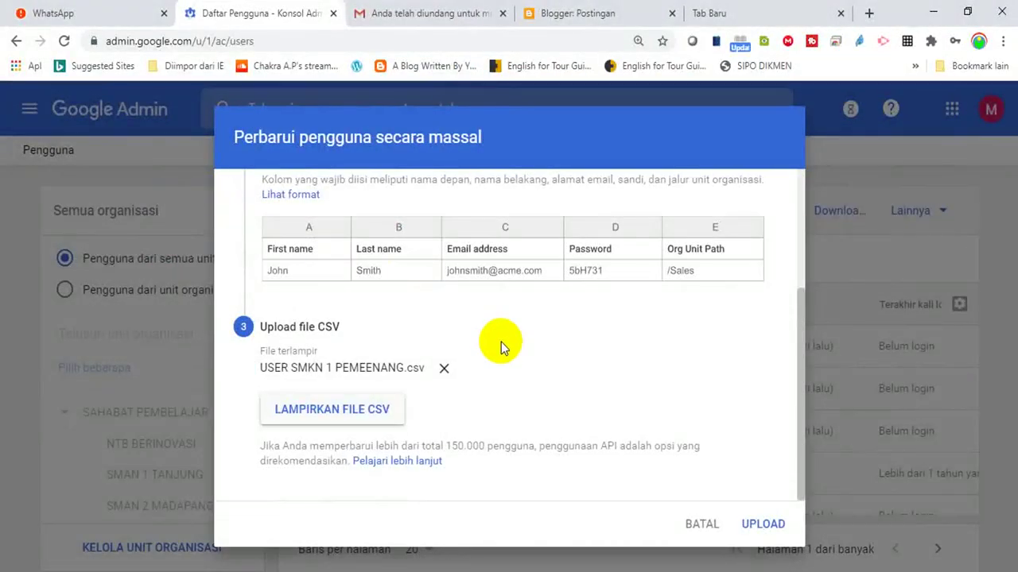
{"action": "left_click_drag", "start_coordinate": [800, 337], "coordinate": [796, 404]}
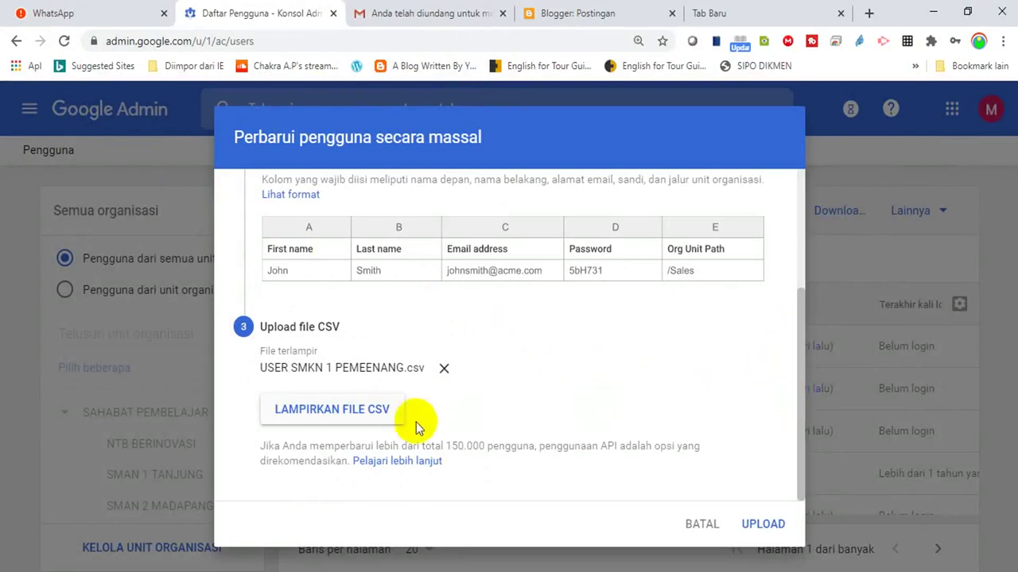
{"action": "left_click", "coordinate": [801, 354]}
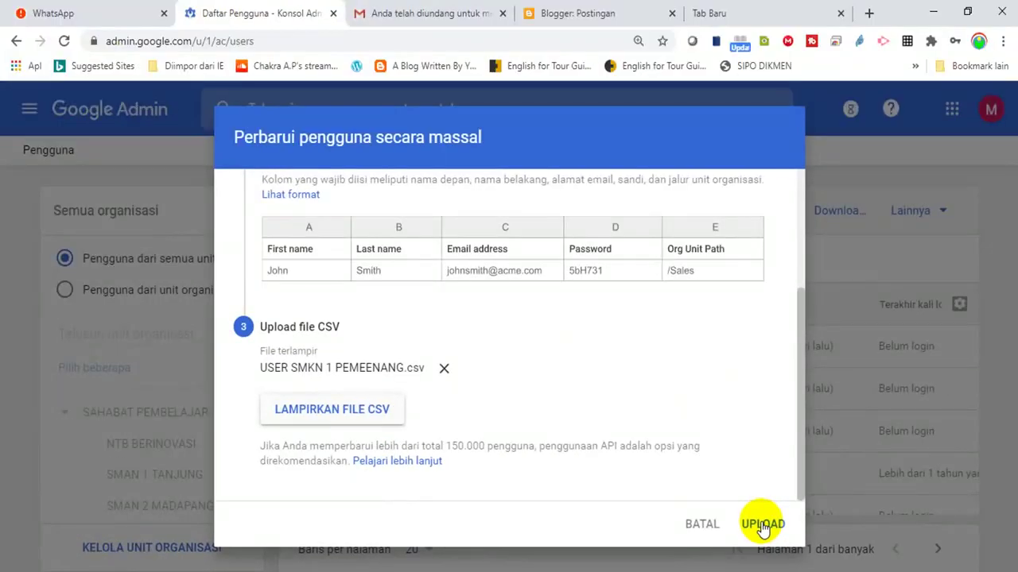
{"action": "left_click", "coordinate": [761, 524]}
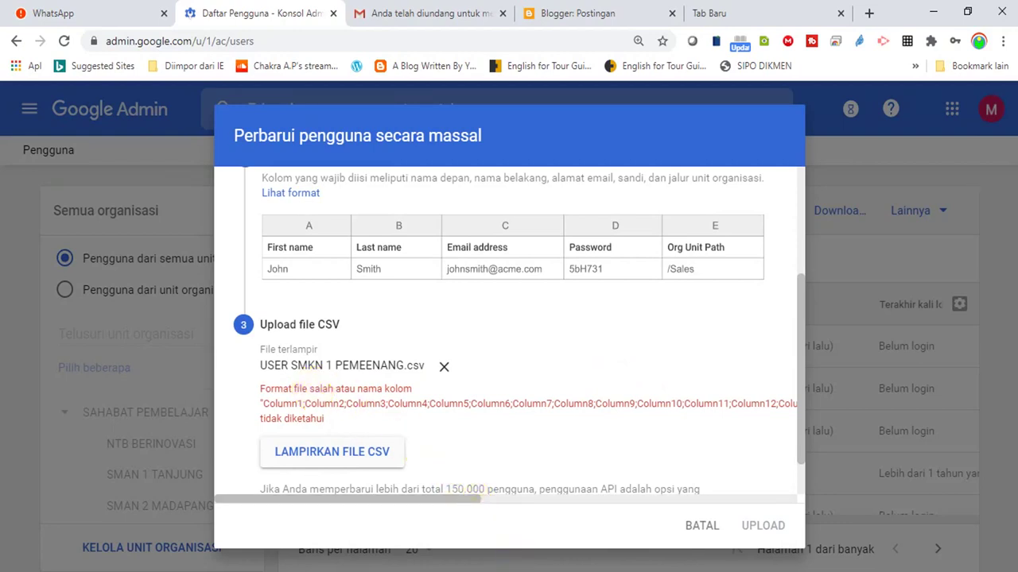
Close the open CSV workbook in Excel and reopen USER SMKN 1 PEMEENANG.csv from File Explorer's recent files
{"action": "left_click", "coordinate": [538, 540]}
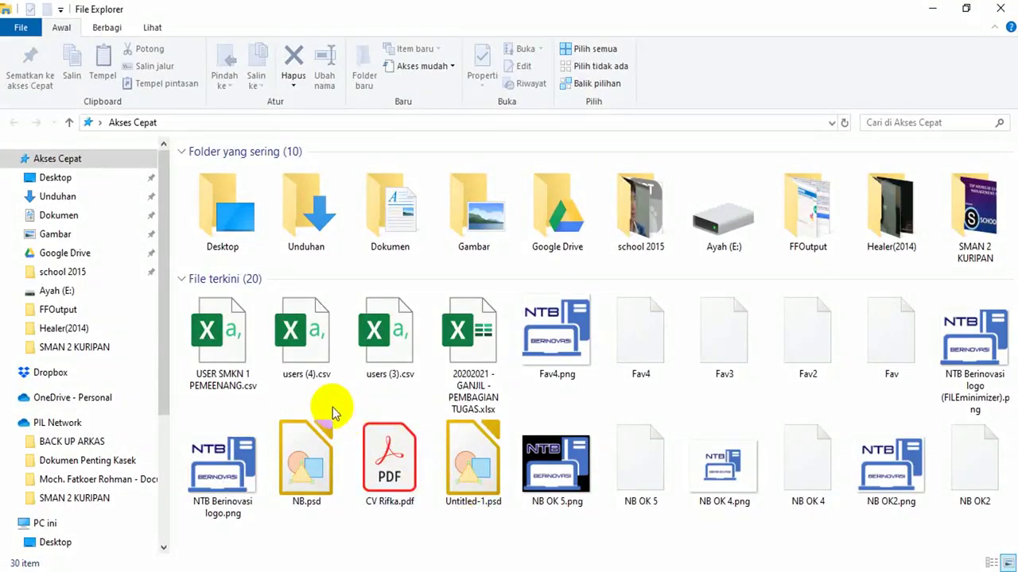
{"action": "mouse_move", "coordinate": [827, 567]}
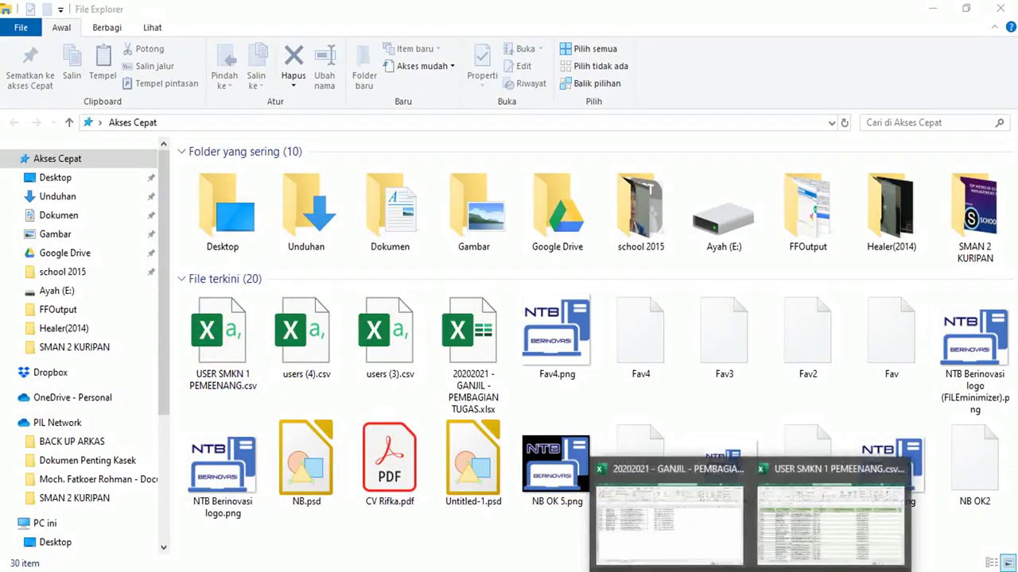
{"action": "left_click", "coordinate": [819, 517]}
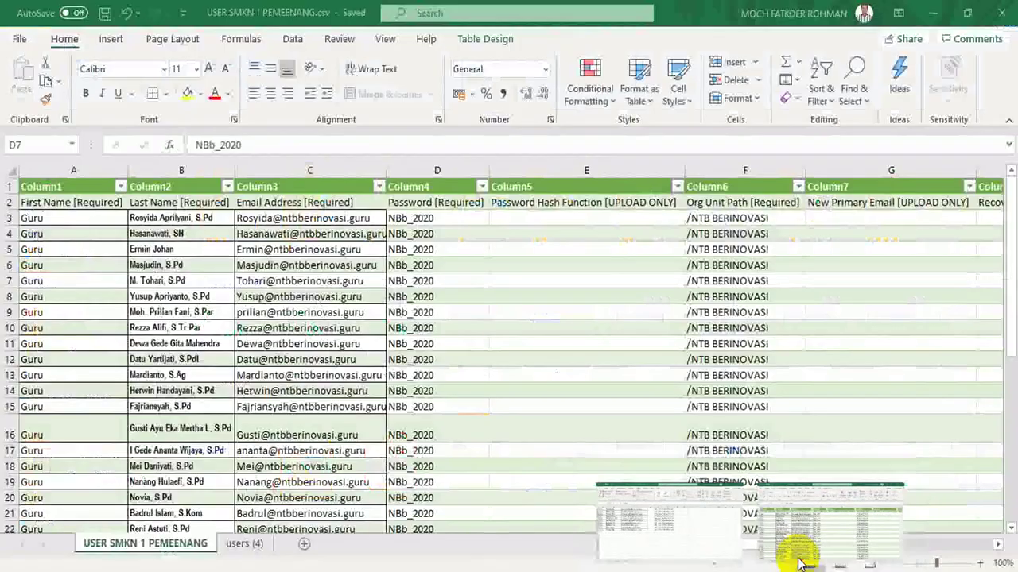
{"action": "left_click", "coordinate": [1000, 11]}
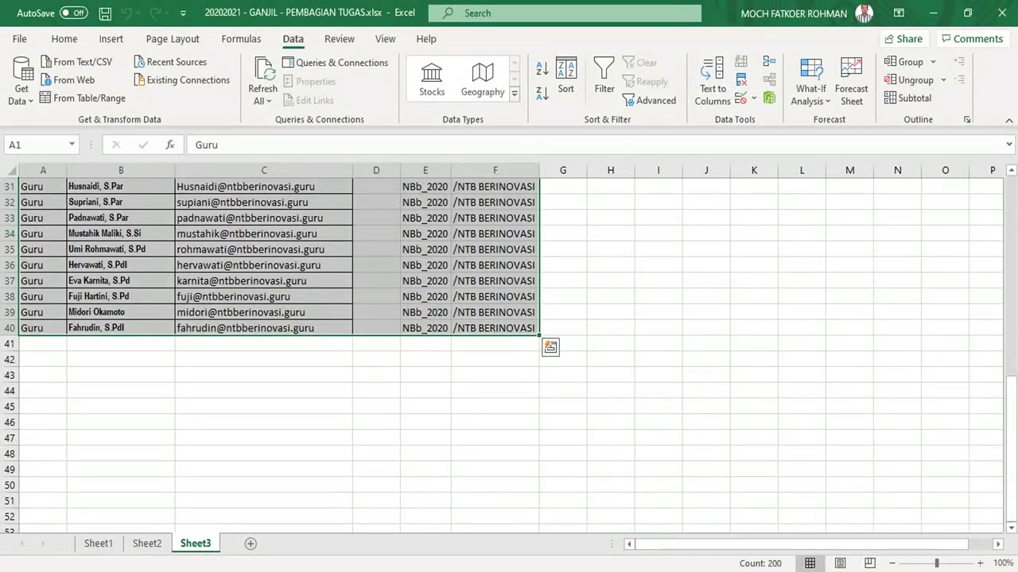
{"action": "key", "text": "super+e"}
{"action": "left_click", "coordinate": [206, 367]}
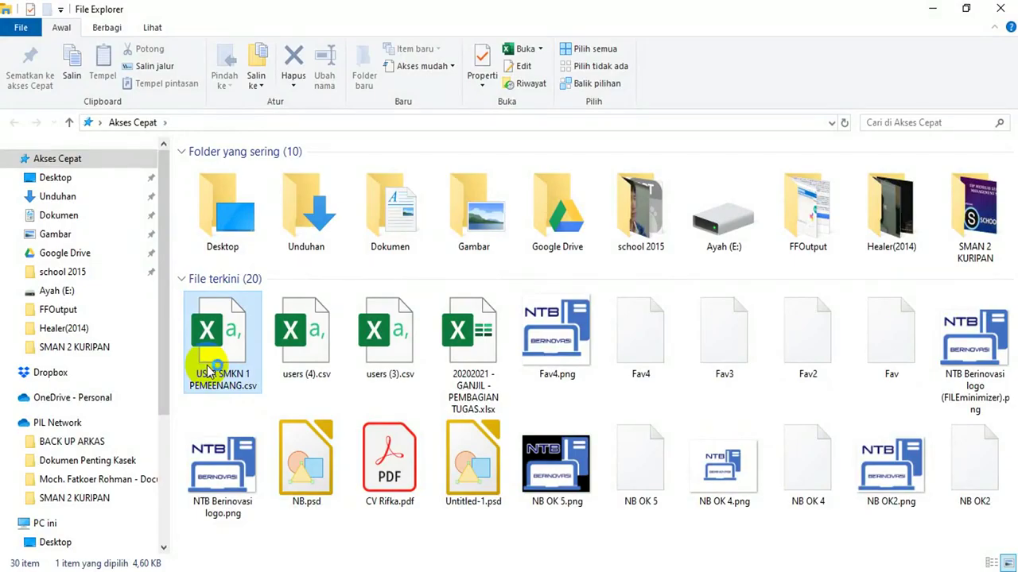
{"action": "key", "text": "alt+Tab"}
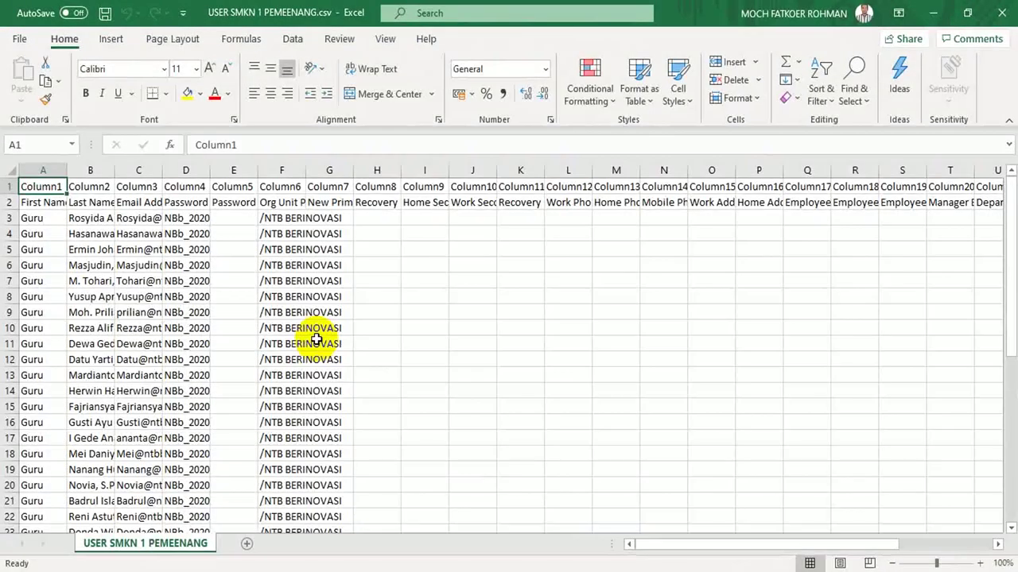
Delete row 1 with the generic Column1, Column2 headers so First Name [Required] leads
{"action": "left_click", "coordinate": [315, 339]}
{"action": "left_click", "coordinate": [341, 278]}
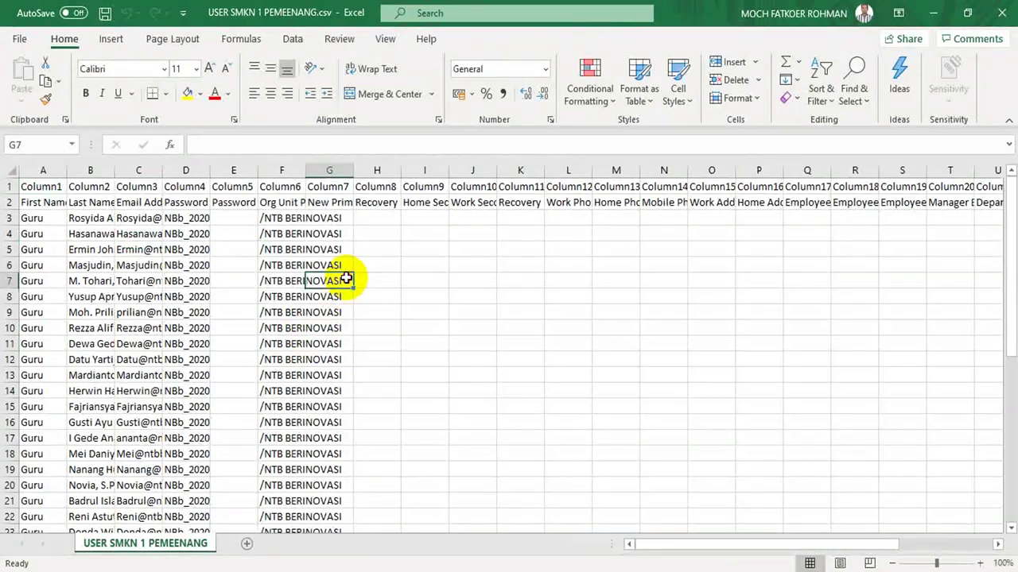
{"action": "left_click", "coordinate": [123, 202]}
{"action": "key", "text": "Left"}
{"action": "key", "text": "Left"}
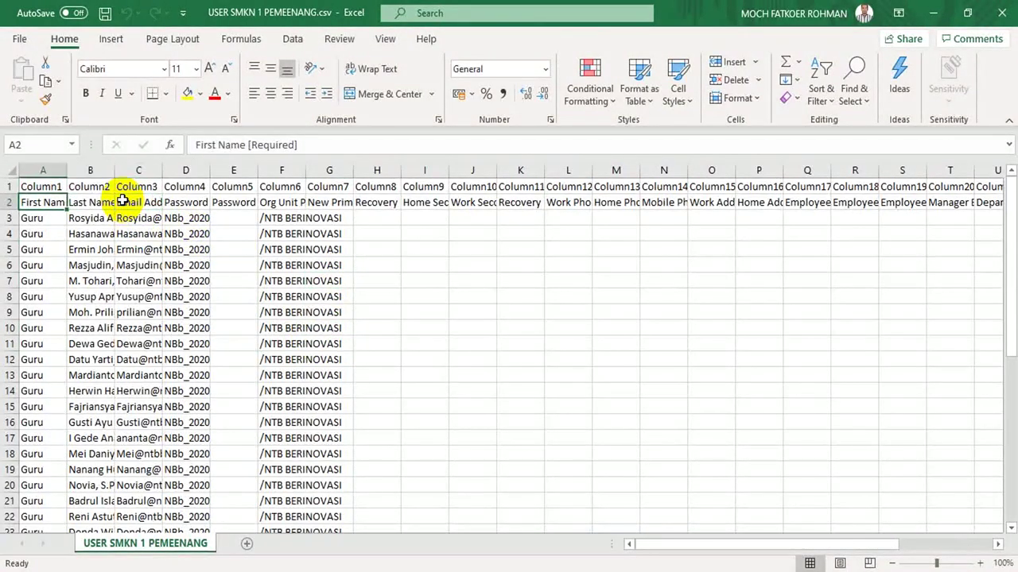
{"action": "key", "text": "Up"}
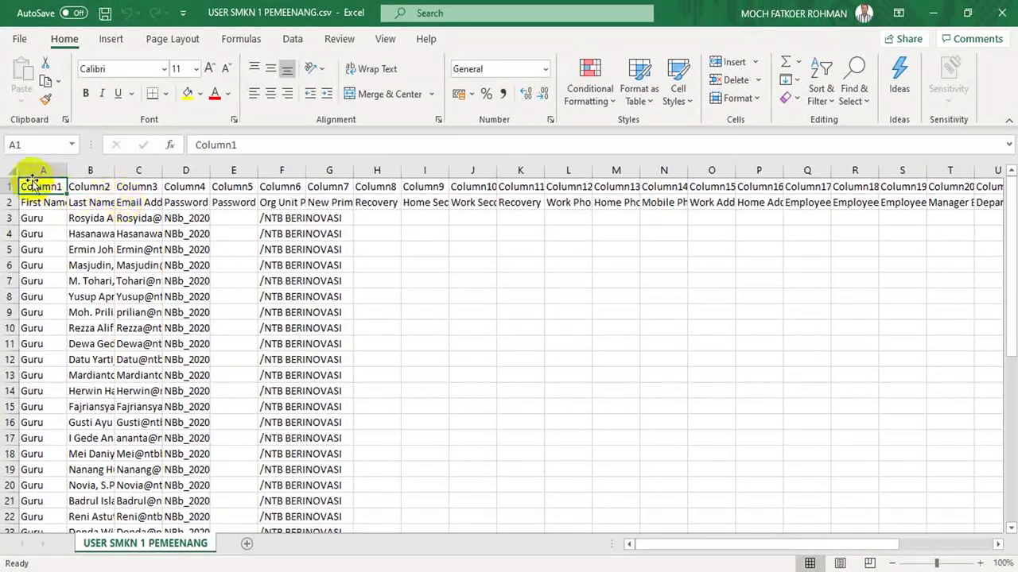
{"action": "left_click", "coordinate": [6, 185]}
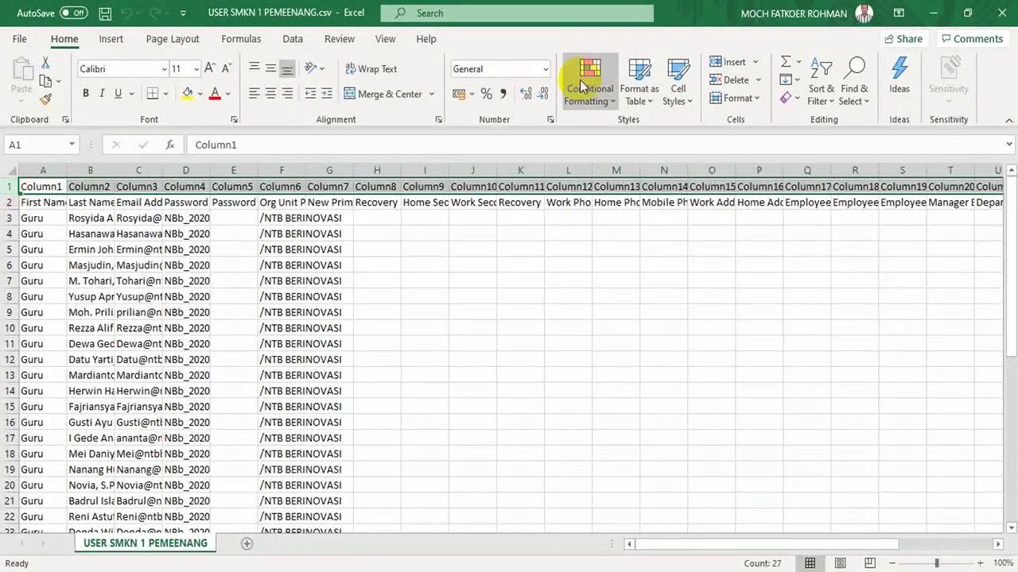
{"action": "left_click", "coordinate": [759, 82]}
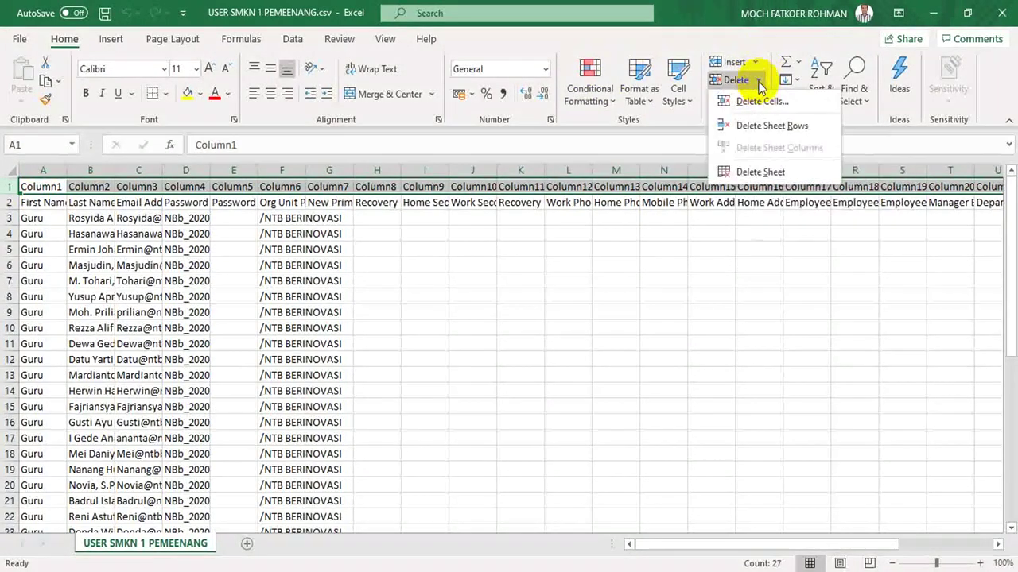
{"action": "left_click", "coordinate": [768, 127]}
Widen column A, save the corrected CSV, and pick it again in Google Admin's file picker
{"action": "left_click", "coordinate": [577, 280]}
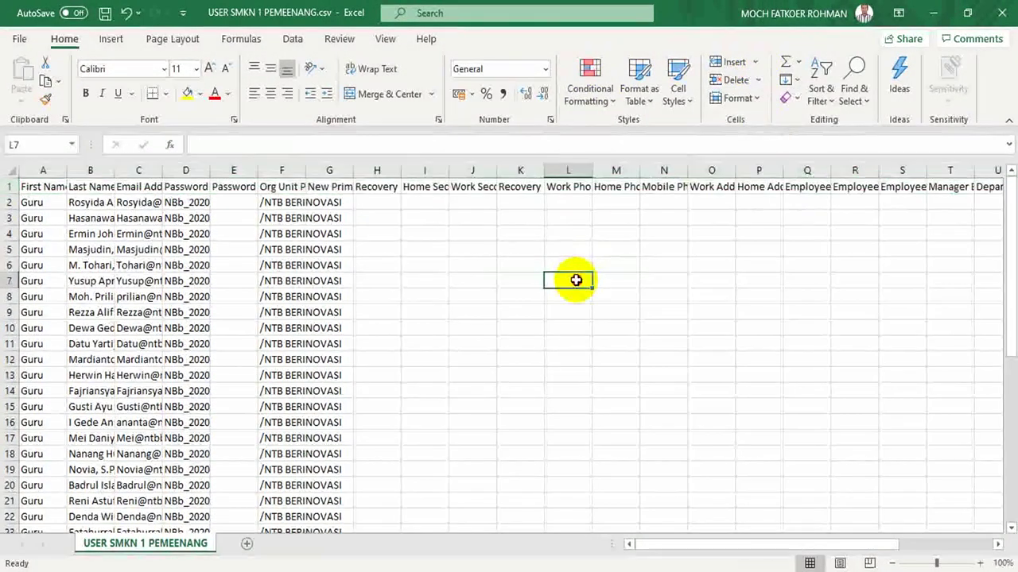
{"action": "left_click", "coordinate": [294, 247]}
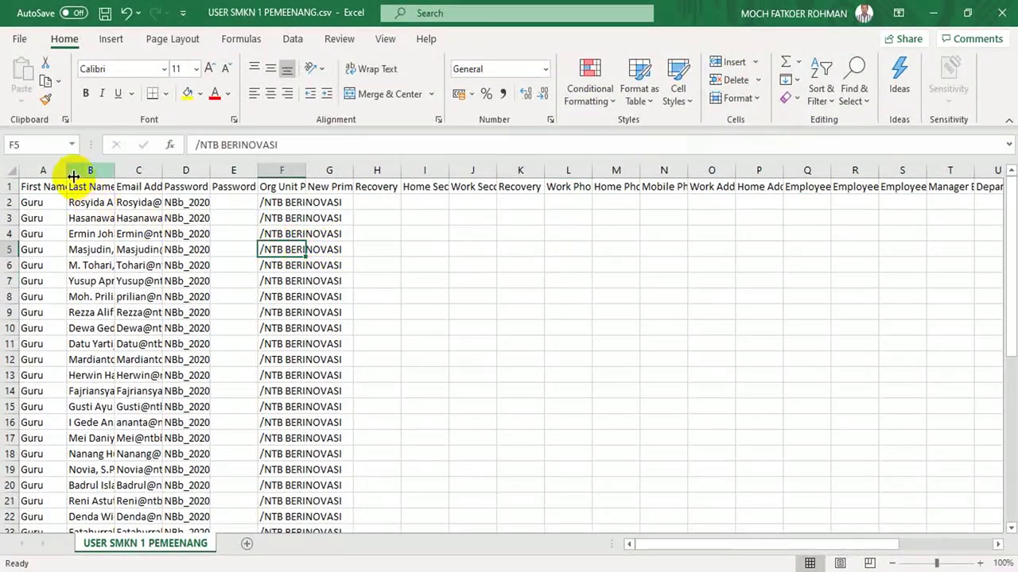
{"action": "left_click_drag", "start_coordinate": [69, 170], "coordinate": [84, 171]}
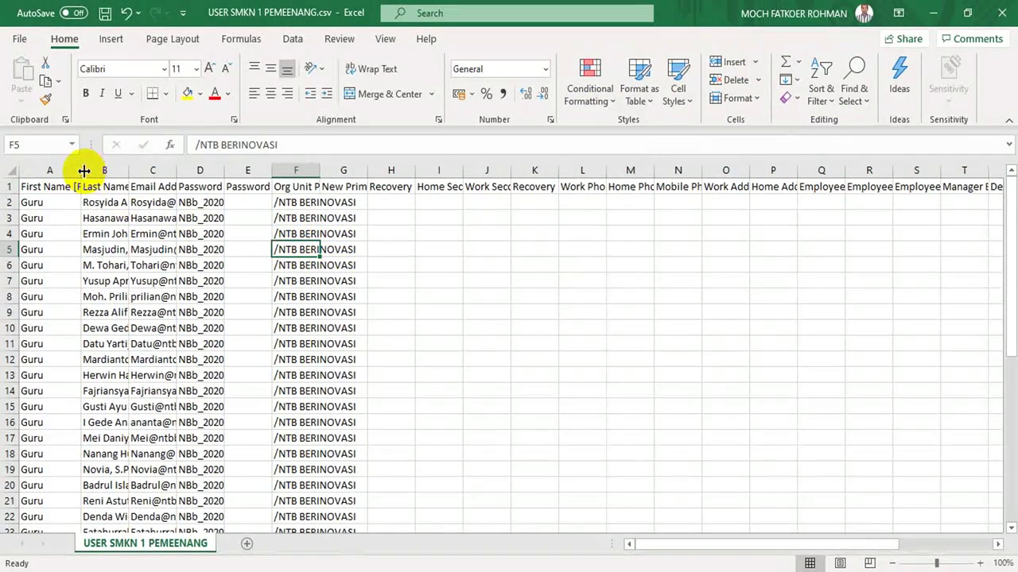
{"action": "left_click", "coordinate": [105, 14]}
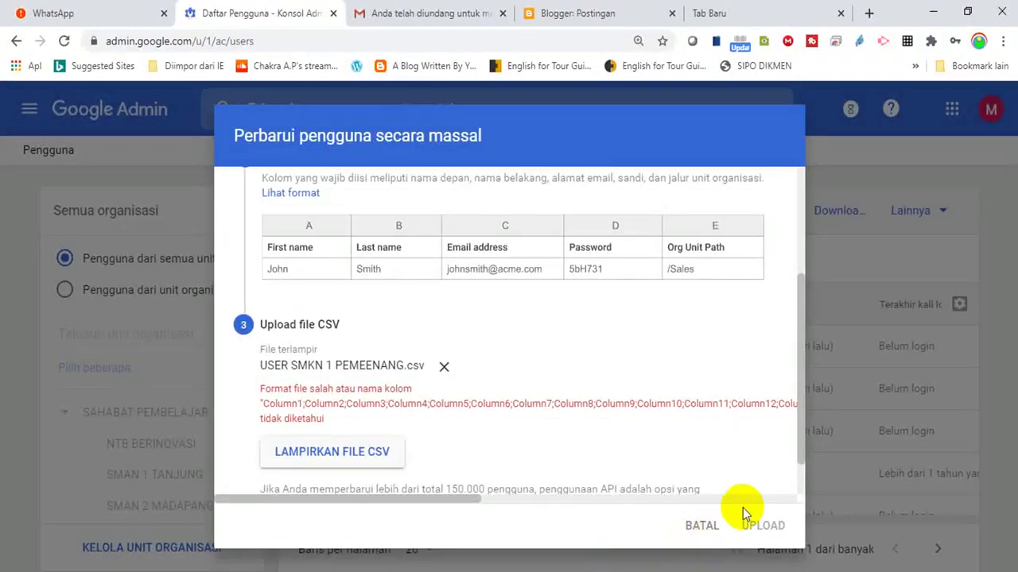
{"action": "left_click", "coordinate": [353, 450]}
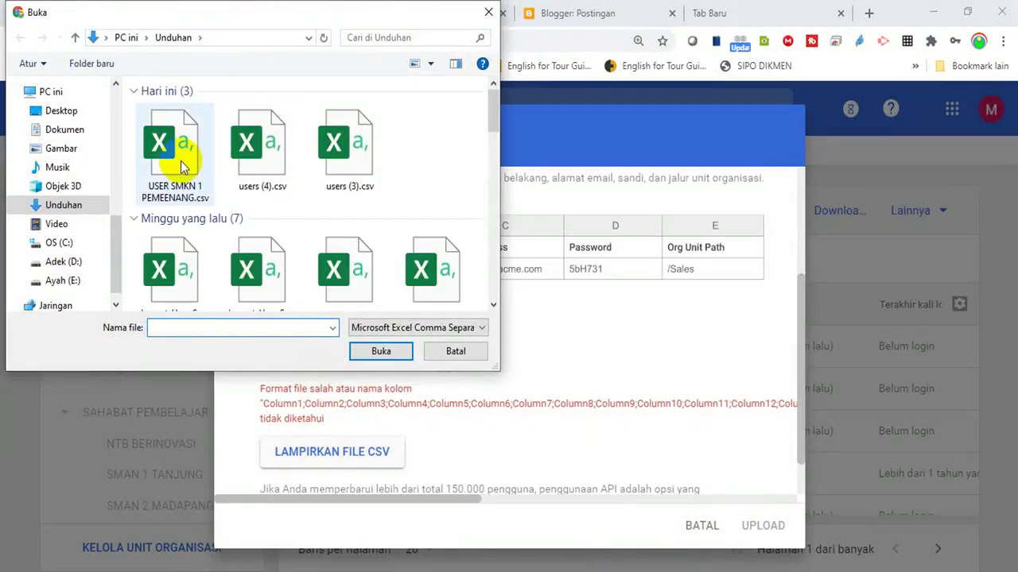
Remove the rejected CSV attachment and reselect USER SMKN 1 PEMEENANG.csv in the Buka dialog
{"action": "double_click", "coordinate": [180, 160]}
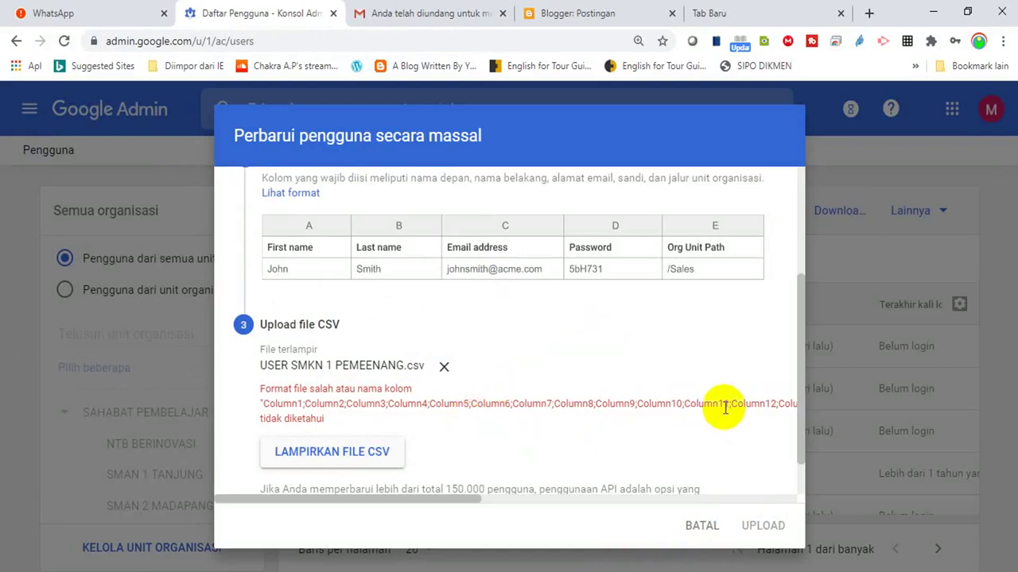
{"action": "scroll", "coordinate": [800, 319], "scroll_direction": "down", "scroll_amount": 1}
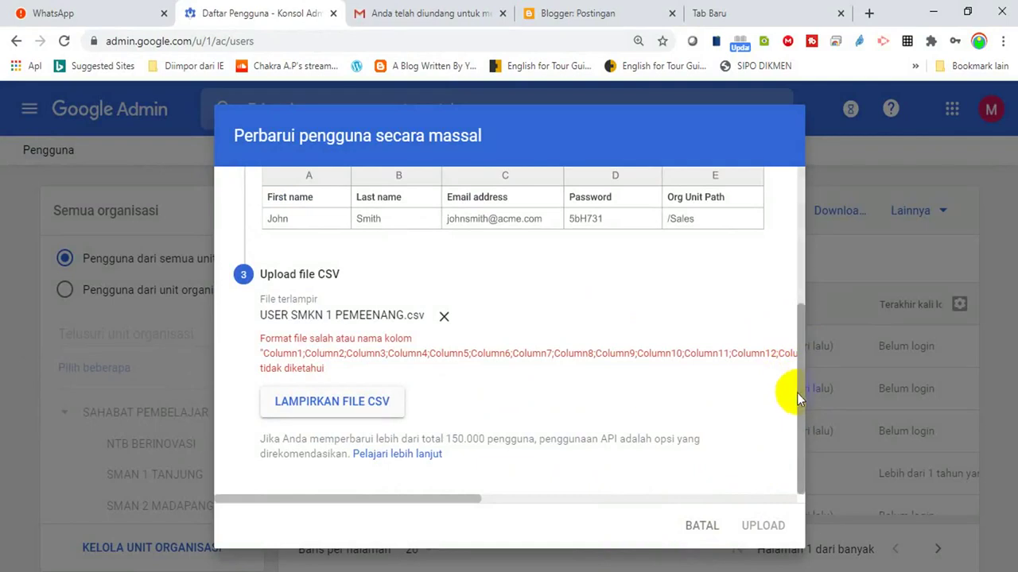
{"action": "left_click", "coordinate": [444, 320]}
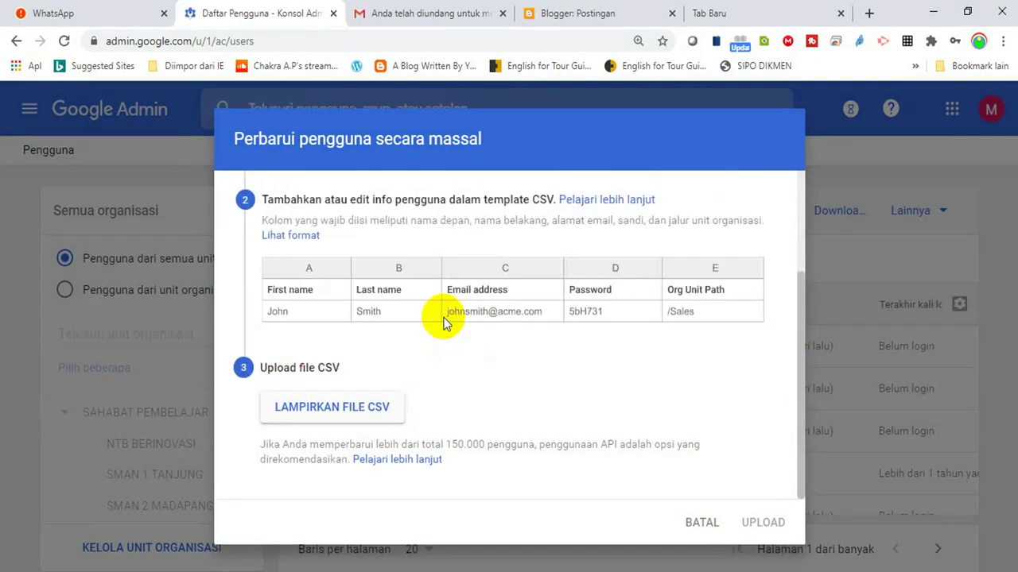
{"action": "left_click", "coordinate": [321, 407]}
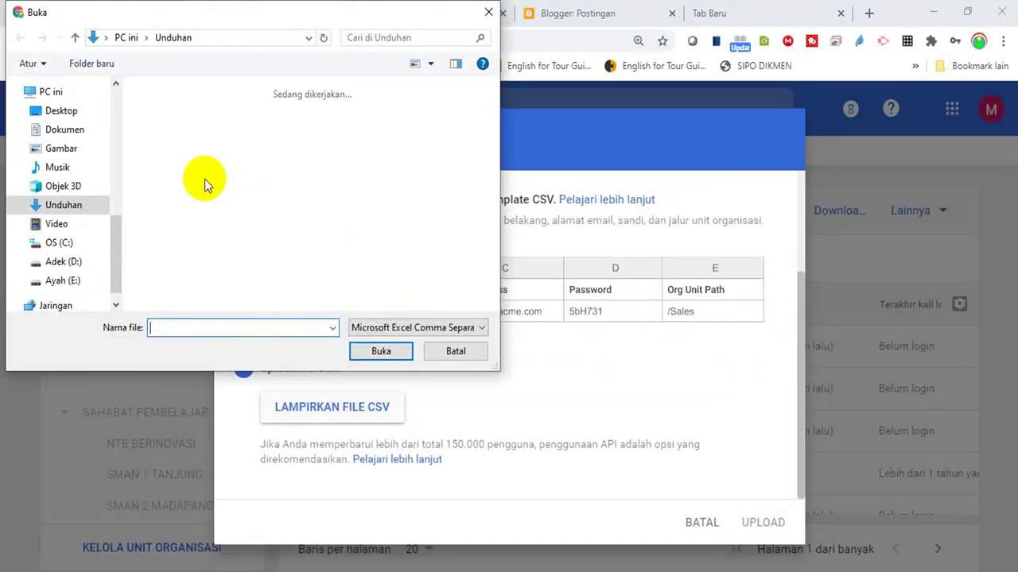
{"action": "left_click", "coordinate": [188, 175]}
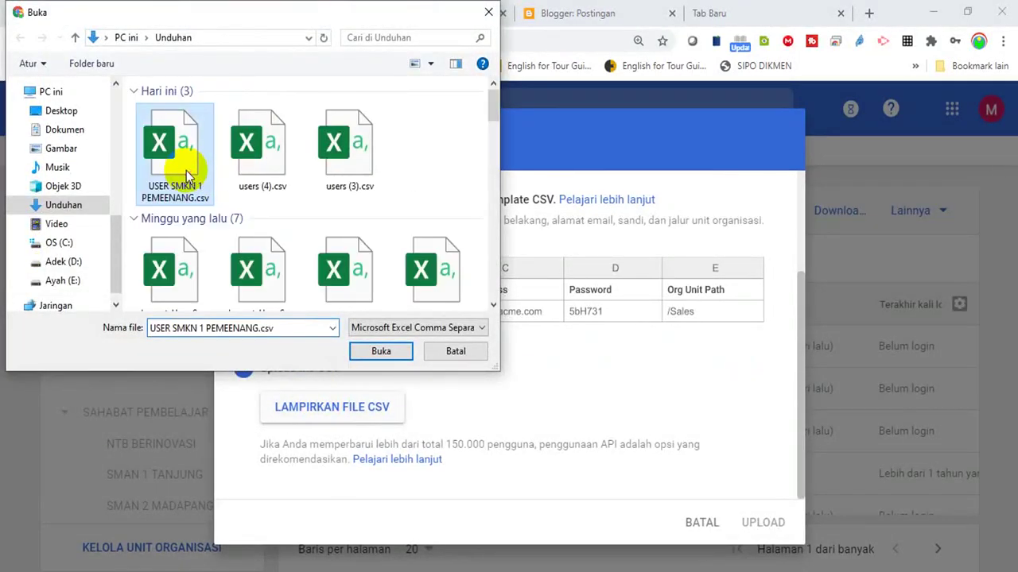
{"action": "double_click", "coordinate": [188, 174]}
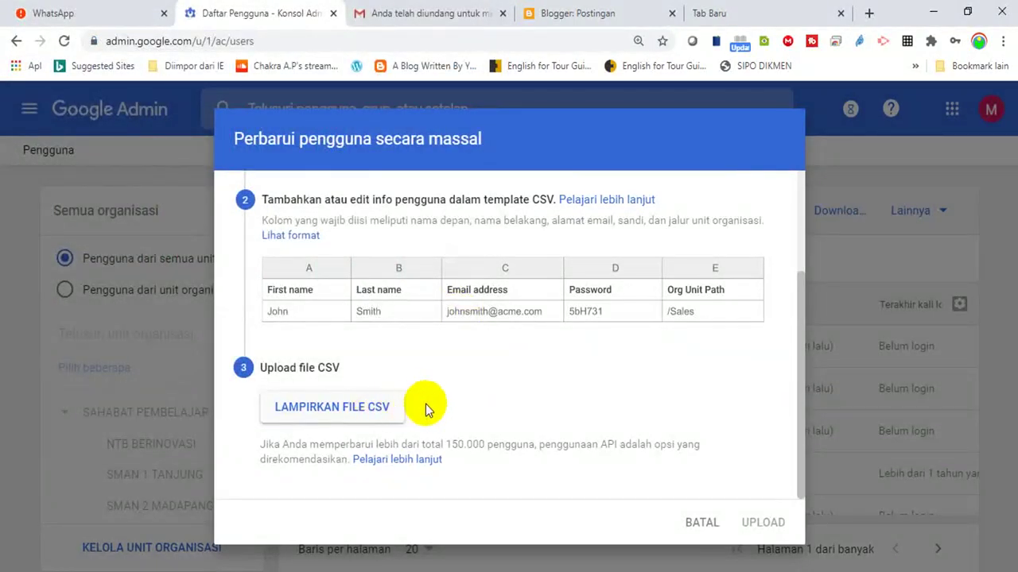
Pick USER SMKN 1 PEMEENANG.csv in the Buka dialog again and scroll to the dialog's buttons
{"action": "left_click", "coordinate": [800, 349]}
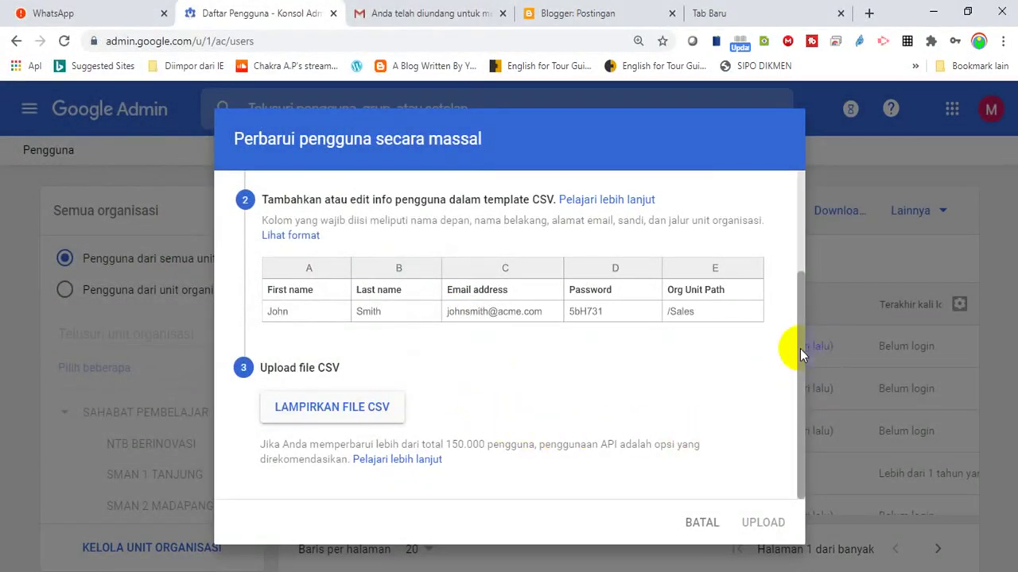
{"action": "left_click_drag", "start_coordinate": [800, 349], "coordinate": [806, 417]}
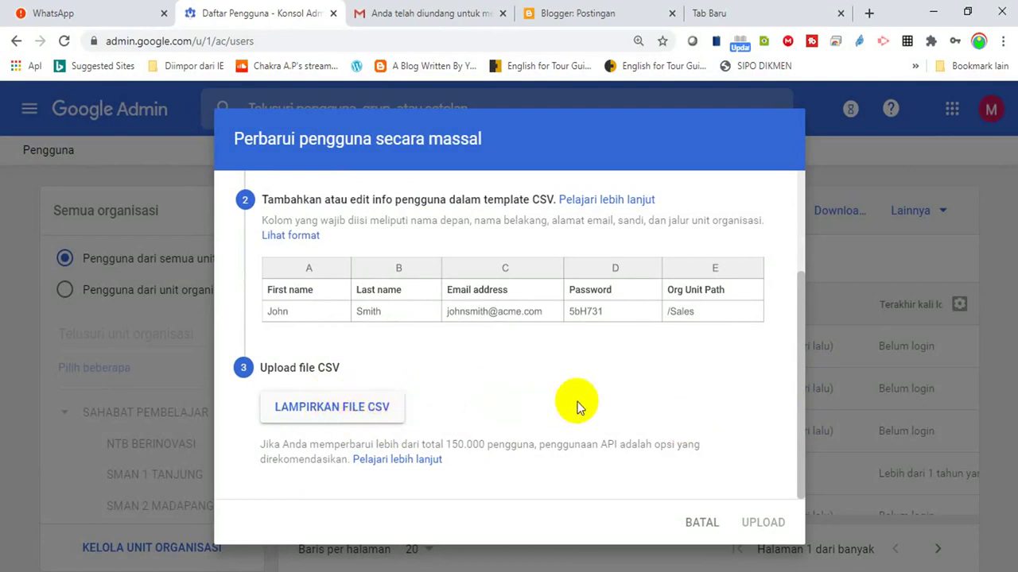
{"action": "left_click", "coordinate": [347, 415]}
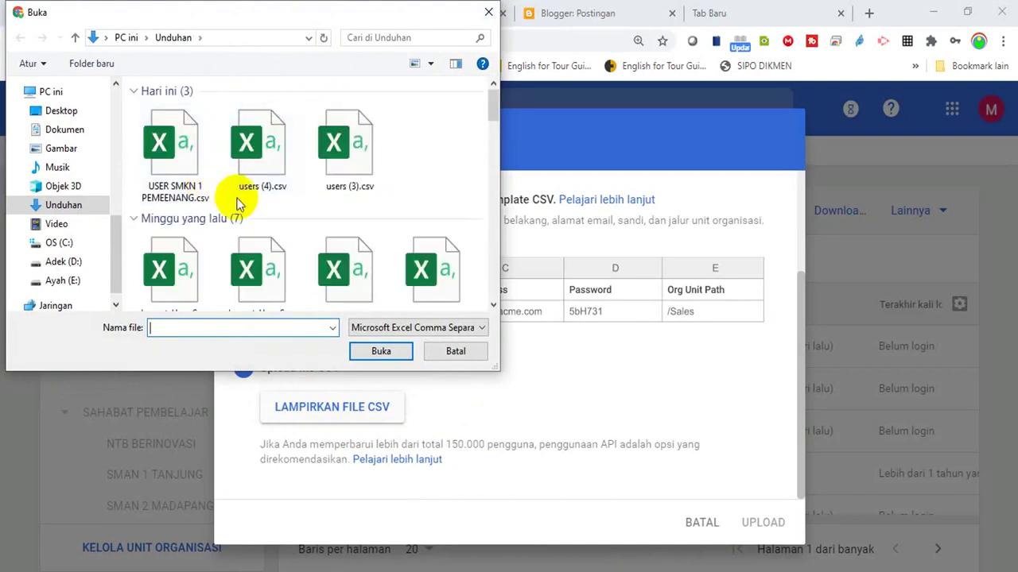
{"action": "left_click", "coordinate": [175, 182]}
{"action": "left_click", "coordinate": [380, 353]}
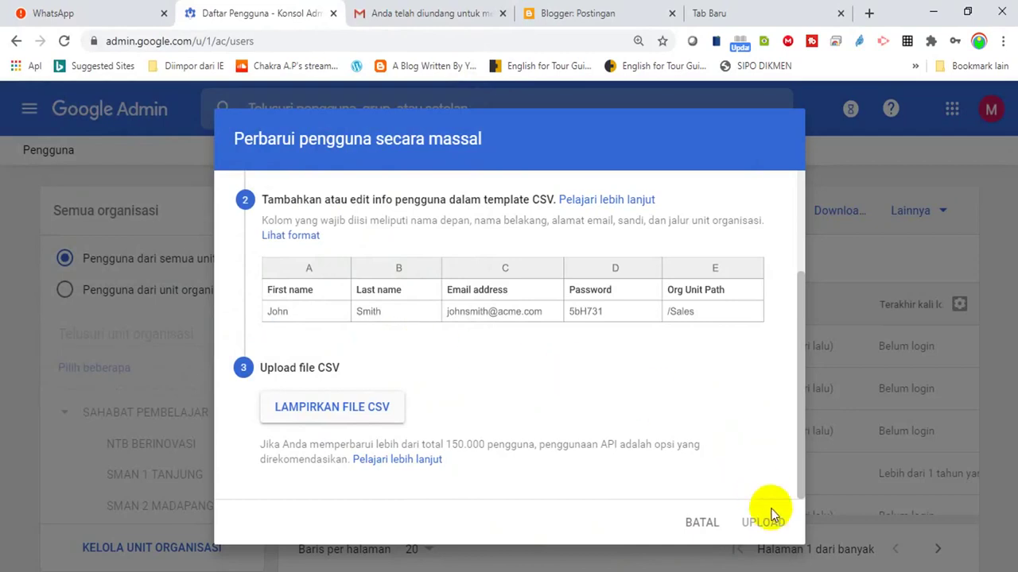
{"action": "left_click_drag", "start_coordinate": [803, 373], "coordinate": [784, 404]}
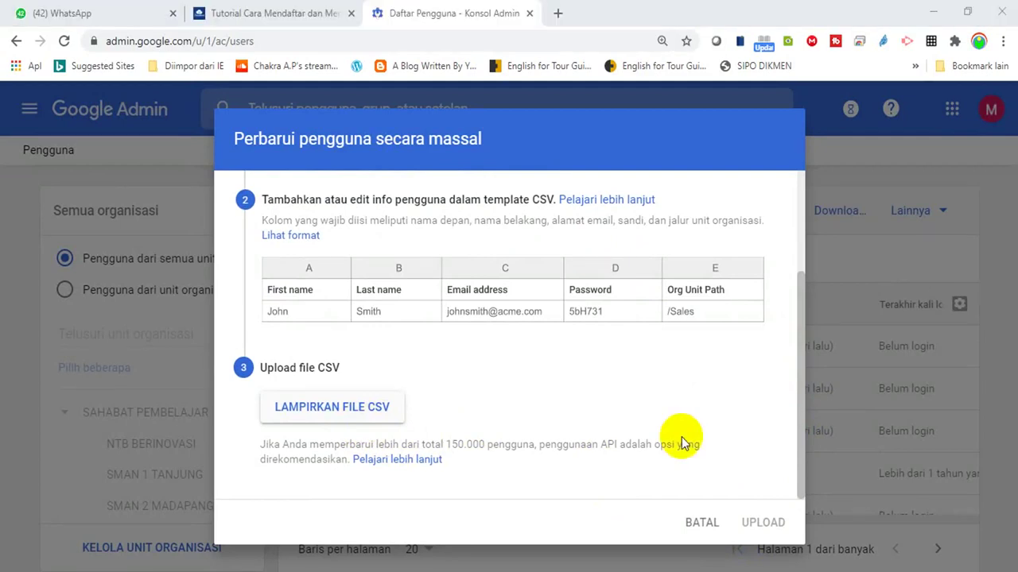
Cancel the old bulk update, start a new one, attach the corrected users CSV and upload it
{"action": "left_click", "coordinate": [700, 524]}
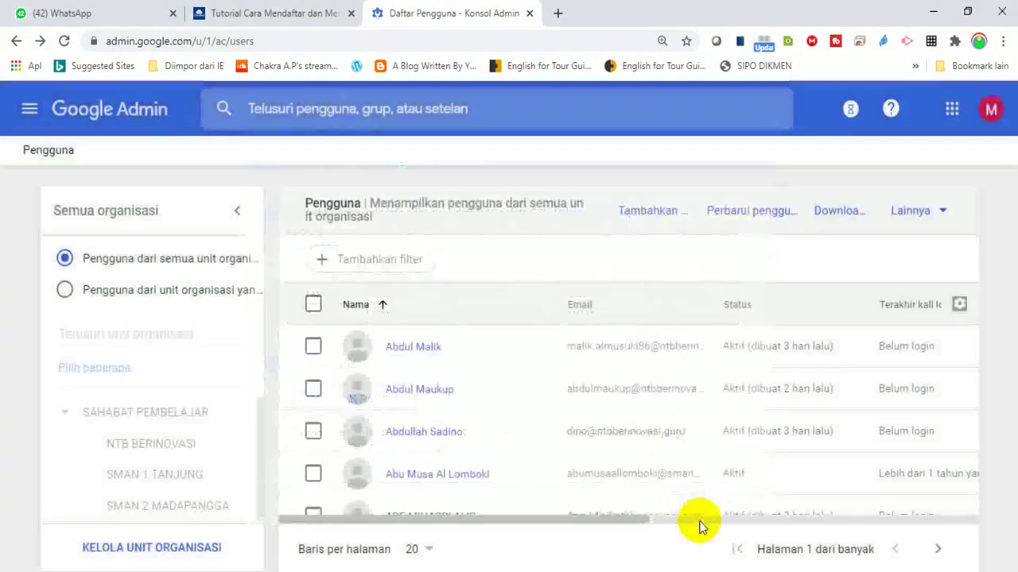
{"action": "left_click", "coordinate": [744, 225]}
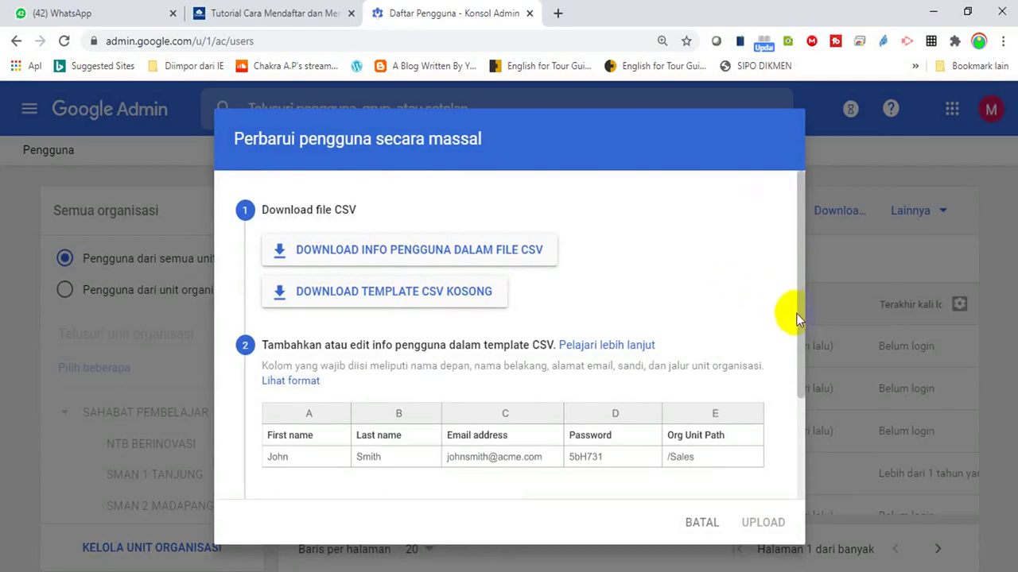
{"action": "left_click_drag", "start_coordinate": [798, 317], "coordinate": [792, 419]}
{"action": "left_click", "coordinate": [324, 408]}
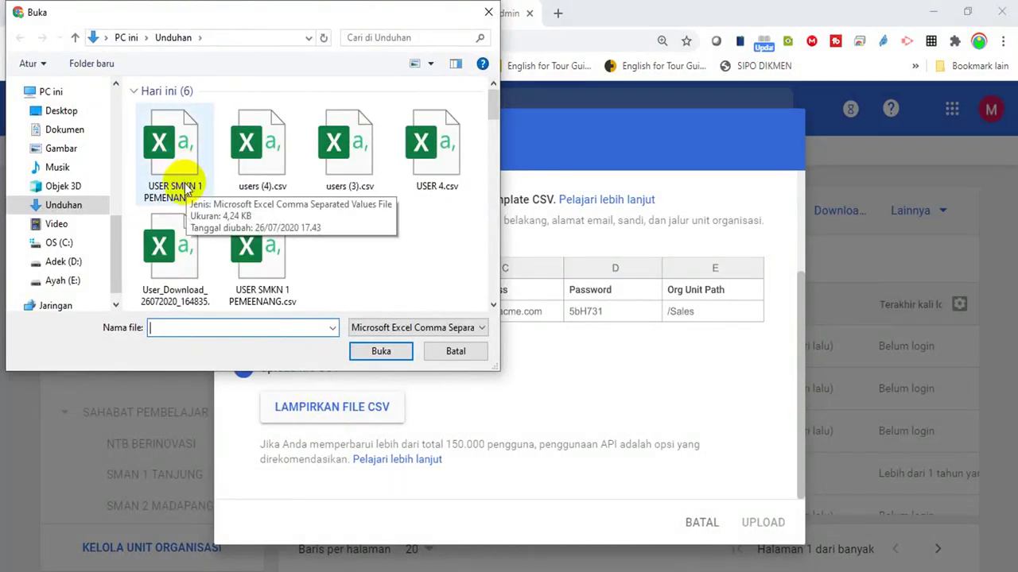
{"action": "double_click", "coordinate": [188, 194]}
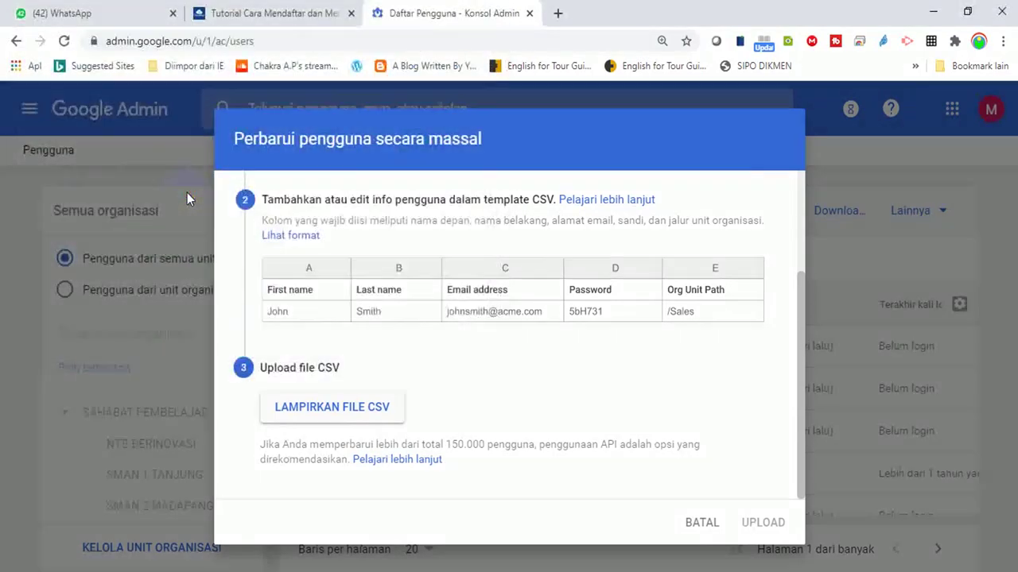
{"action": "left_click", "coordinate": [754, 527]}
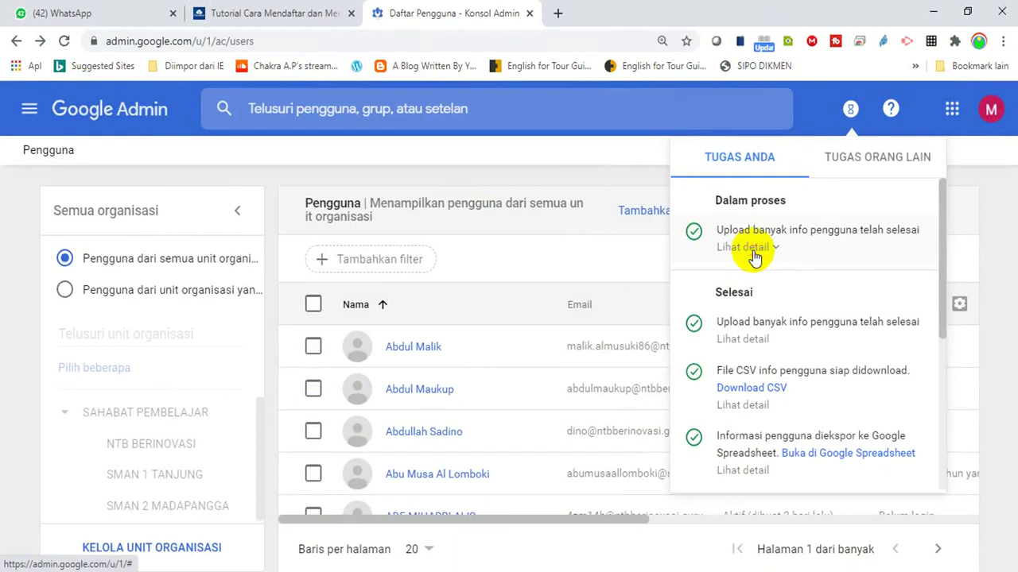
Check the finished upload's details showing 38 rows uploaded successfully, then close the tasks panel
{"action": "left_click", "coordinate": [748, 247]}
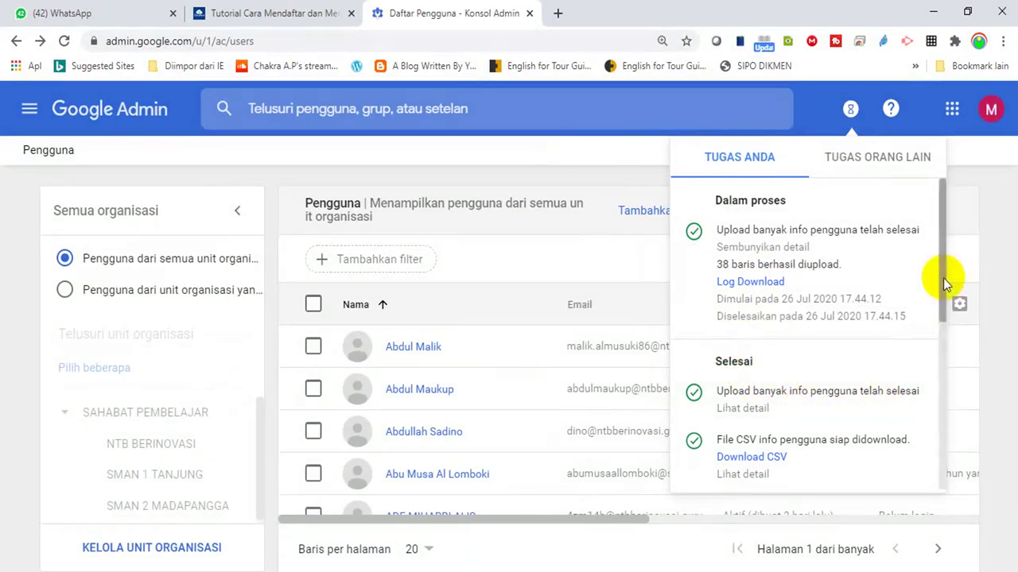
{"action": "left_click_drag", "start_coordinate": [942, 278], "coordinate": [927, 448]}
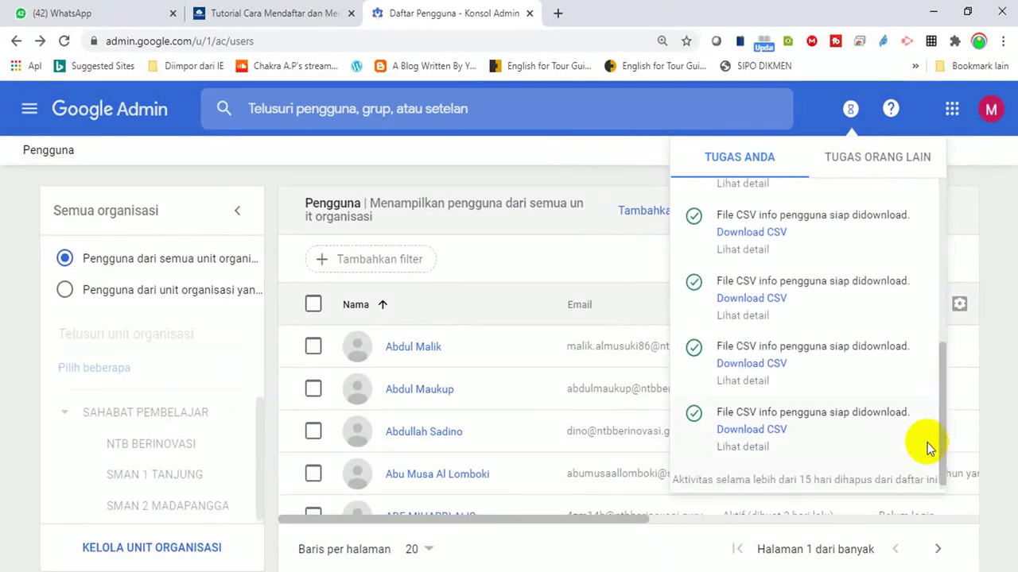
{"action": "left_click", "coordinate": [1000, 247]}
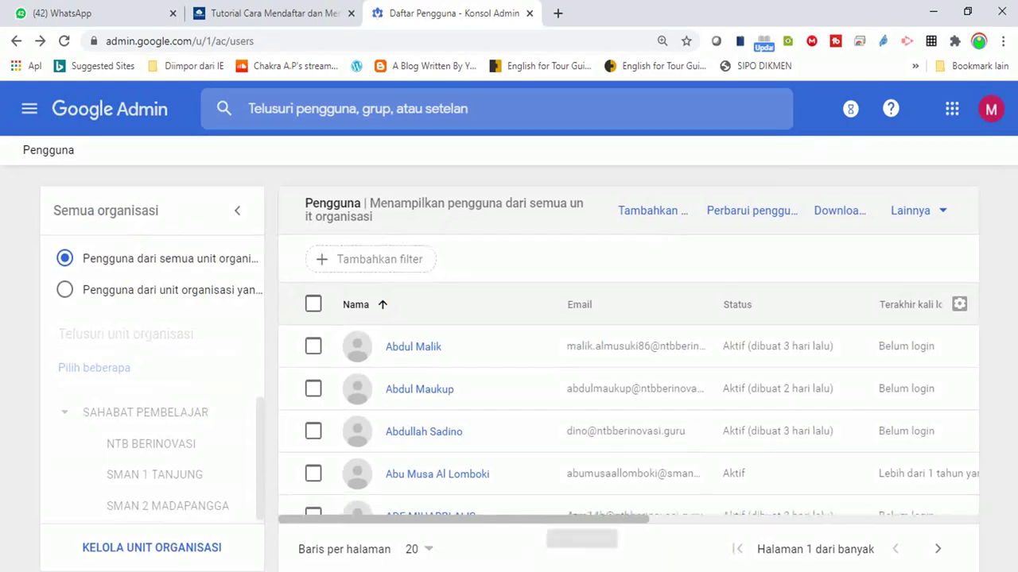
Read the first teacher's name in cell B2 of the users CSV in LibreOffice Calc, then return to Chrome
{"action": "left_click", "coordinate": [775, 571]}
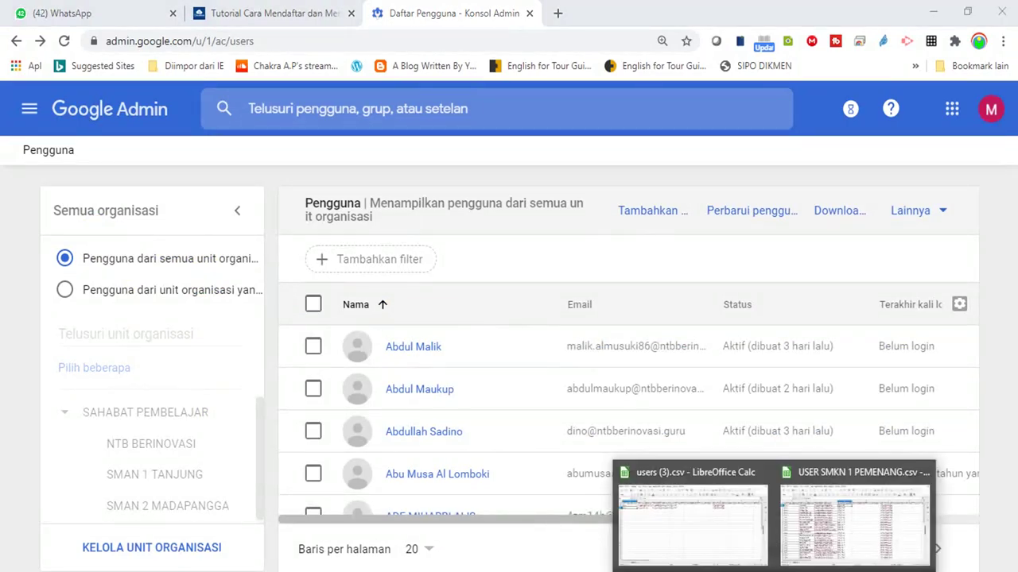
{"action": "left_click", "coordinate": [818, 541]}
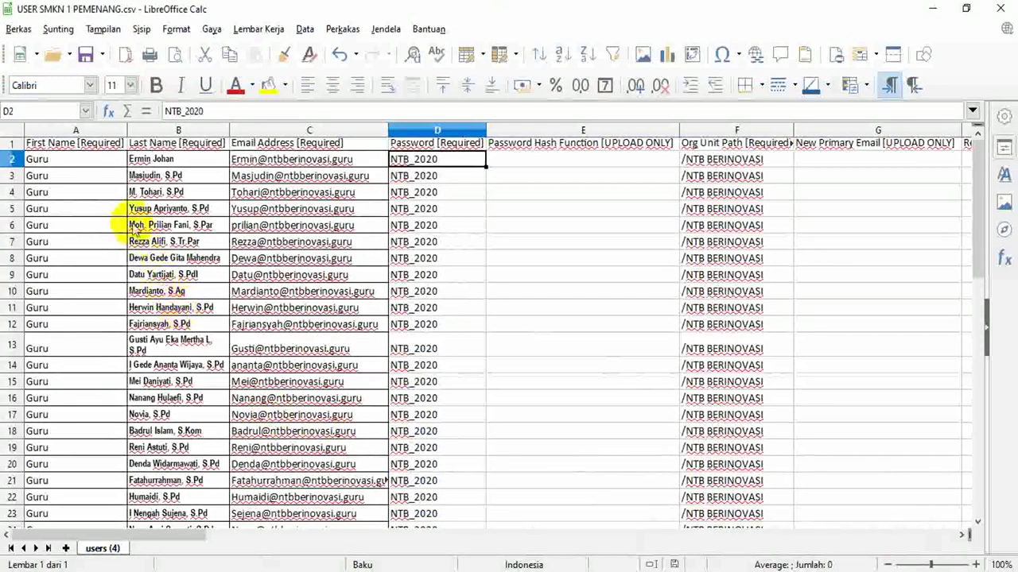
{"action": "left_click", "coordinate": [134, 161]}
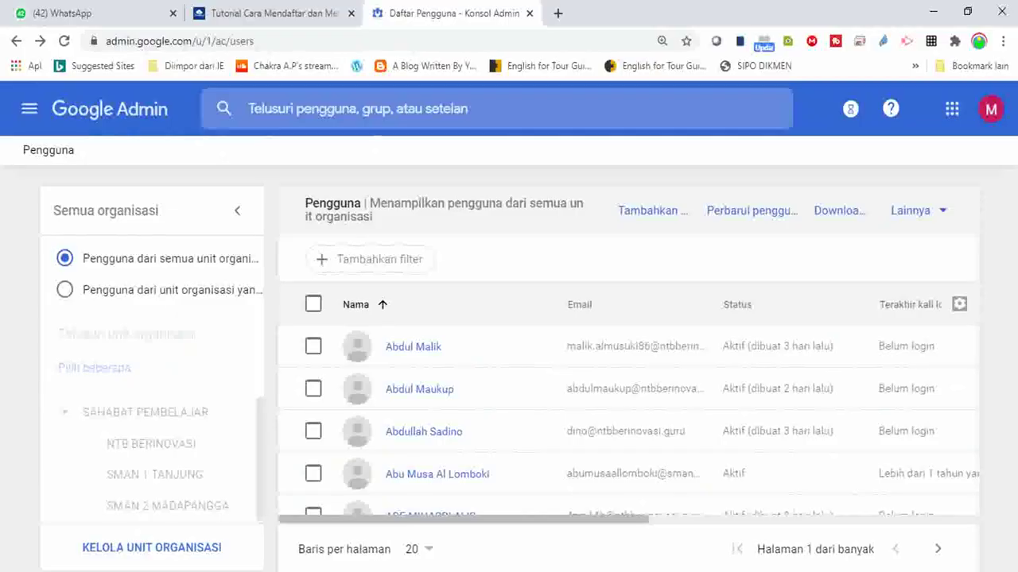
{"action": "left_click", "coordinate": [308, 114]}
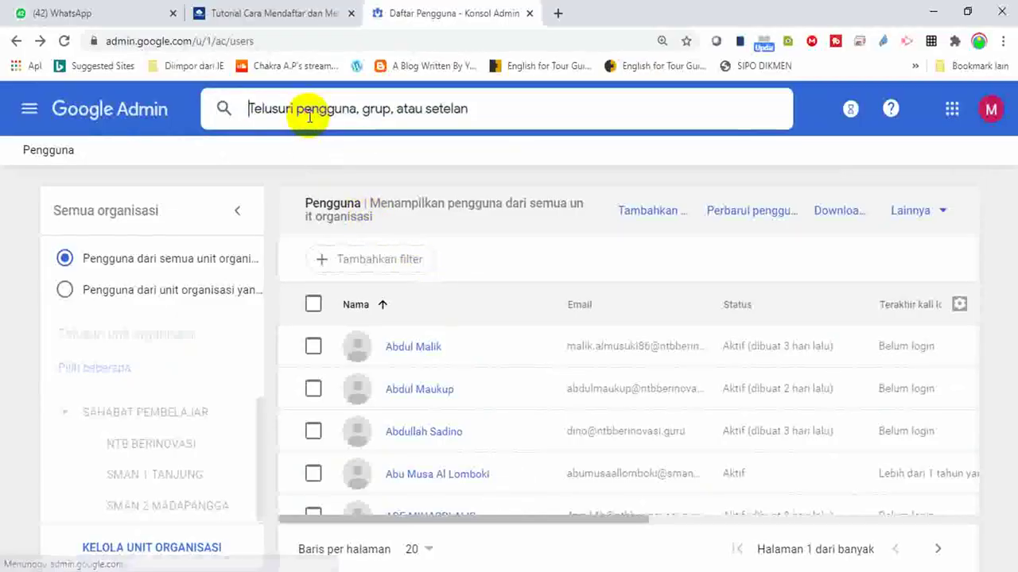
Search for the teacher by name and open their active profile in the NTB BERINOVASI unit
{"action": "type", "text": "ERMIN JOHAN"}
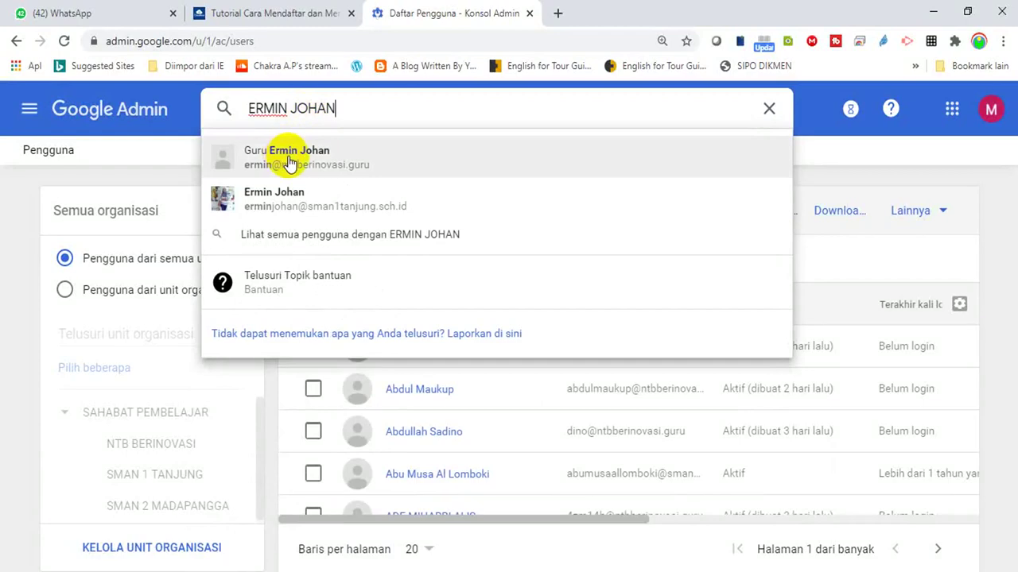
{"action": "left_click", "coordinate": [288, 157]}
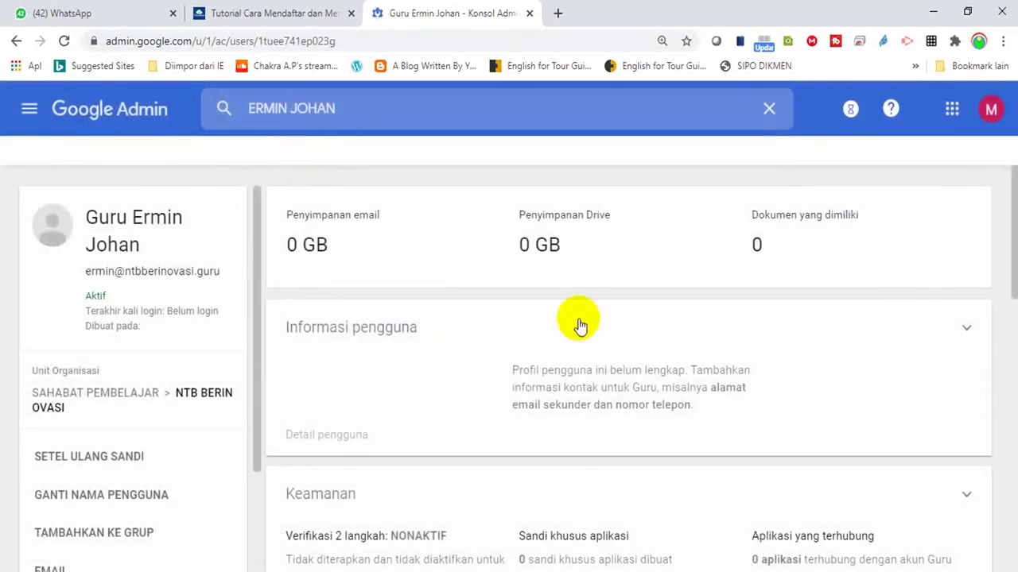
{"action": "left_click_drag", "start_coordinate": [1008, 225], "coordinate": [1007, 203]}
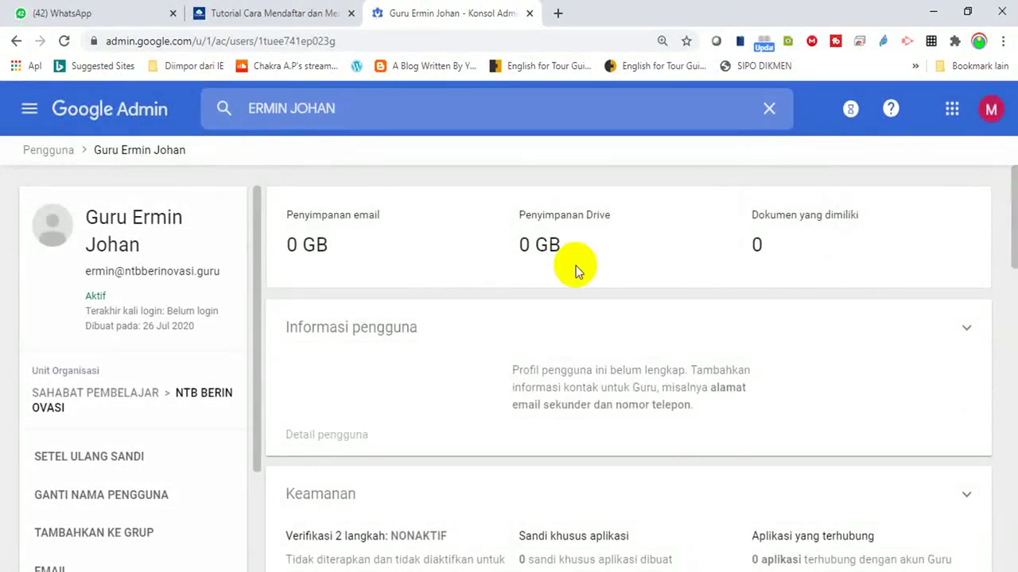